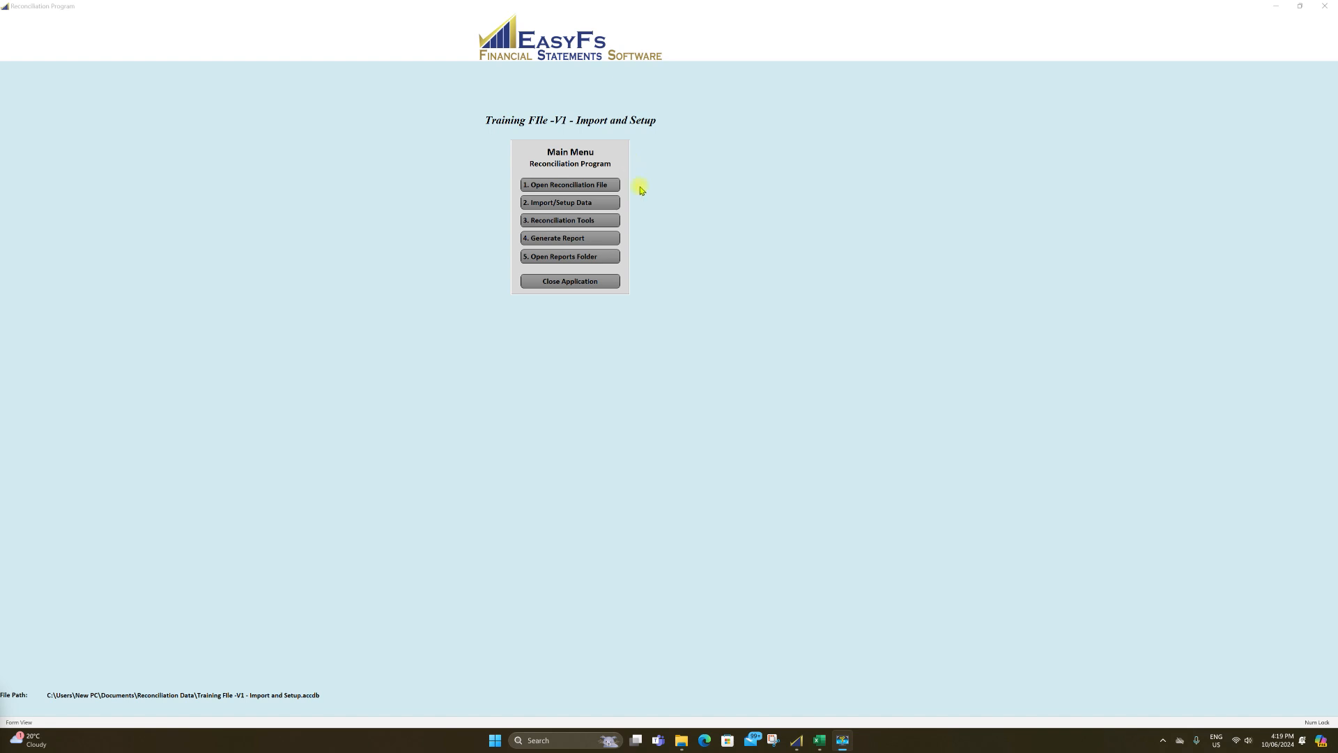
Switch to Excel and review the Bank Entries and General Ledger sheets of the Source Transactions workbook
click(820, 740)
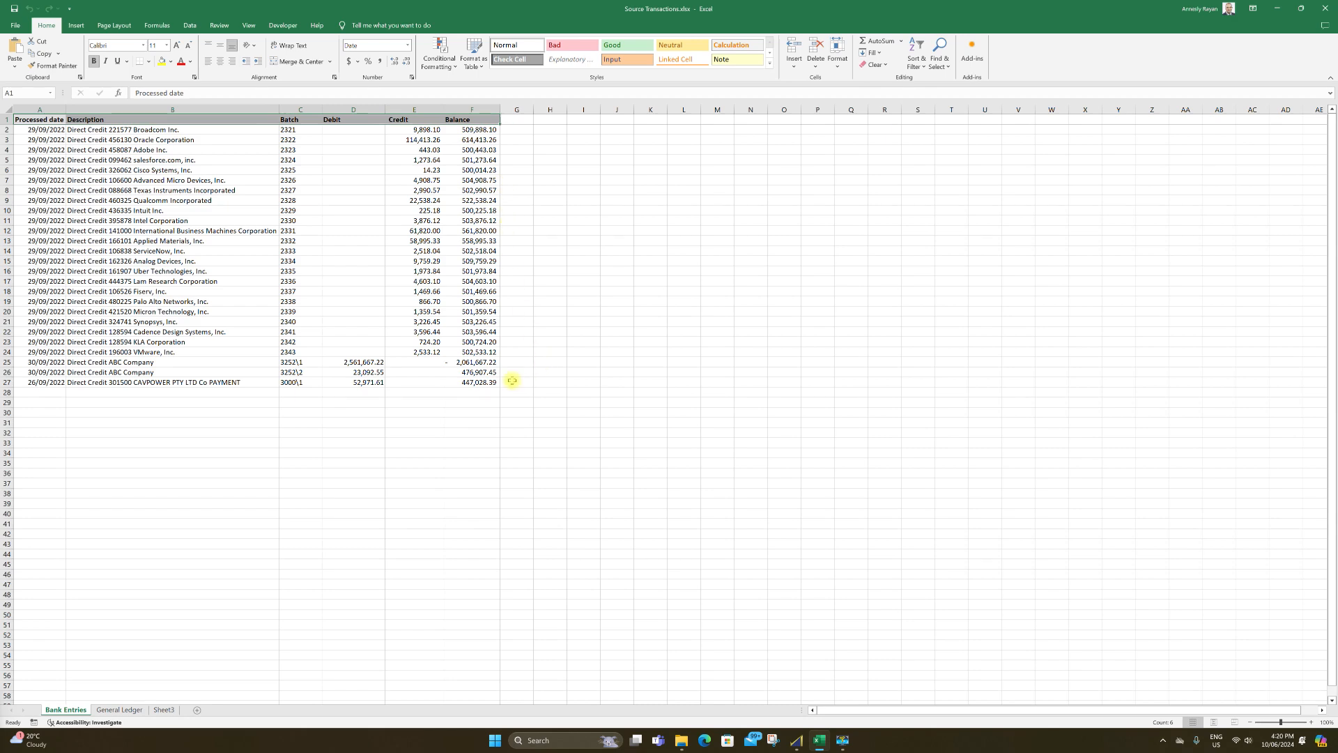
click(112, 710)
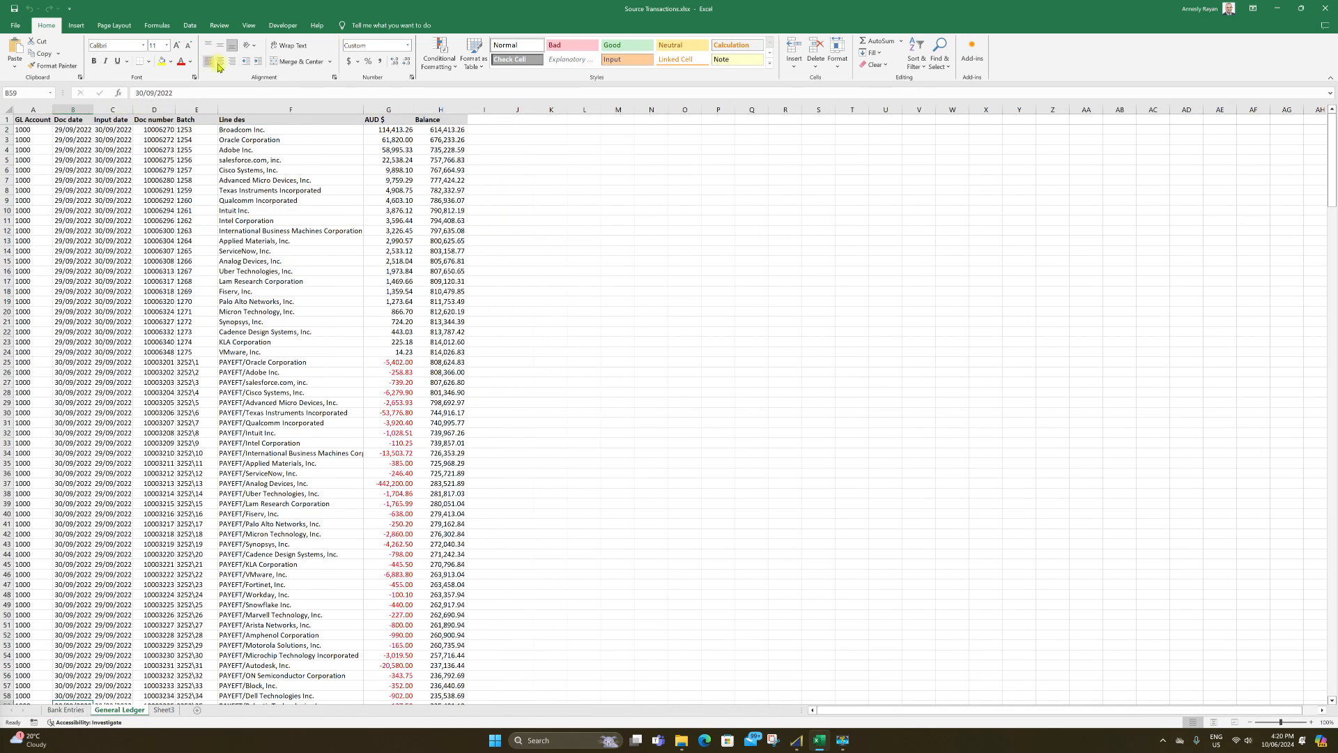
click(62, 710)
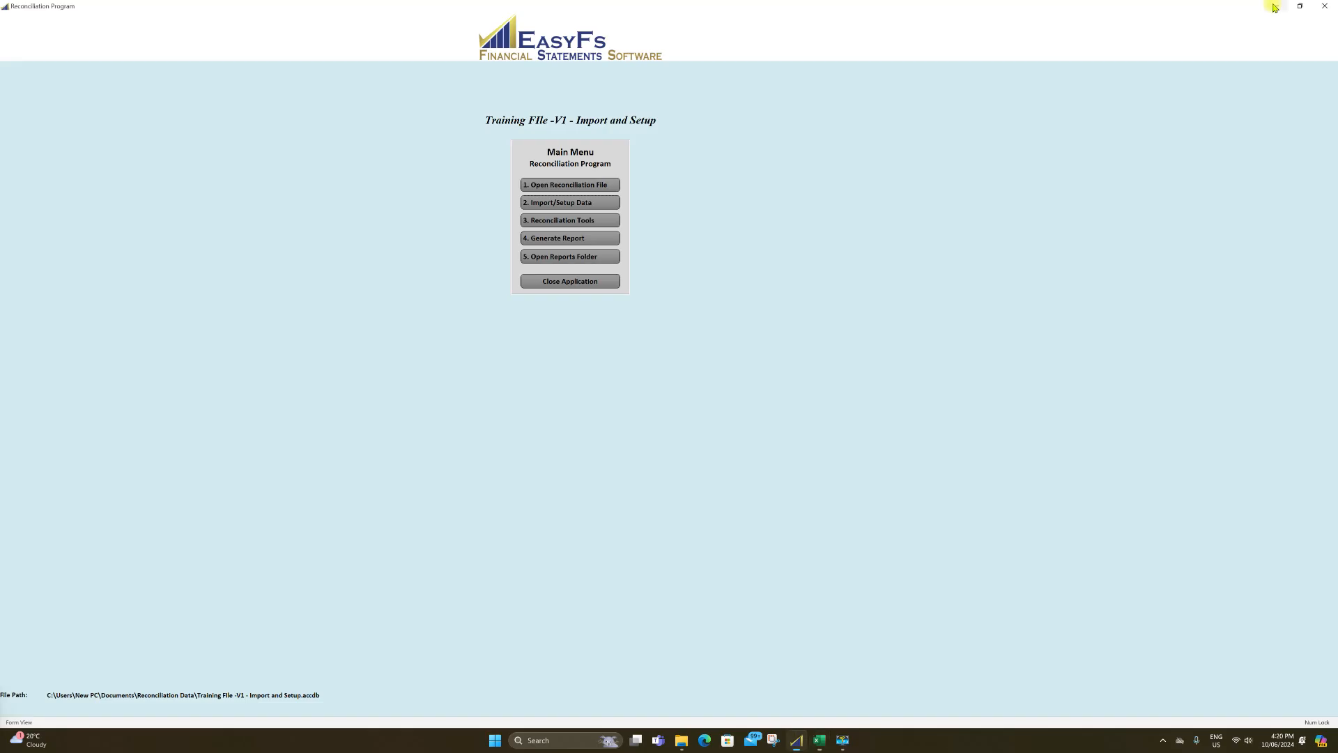
click(1275, 12)
Open the import and setup form in the Reconciliation Program, then export the primary data format and allow its workbook to open
click(573, 203)
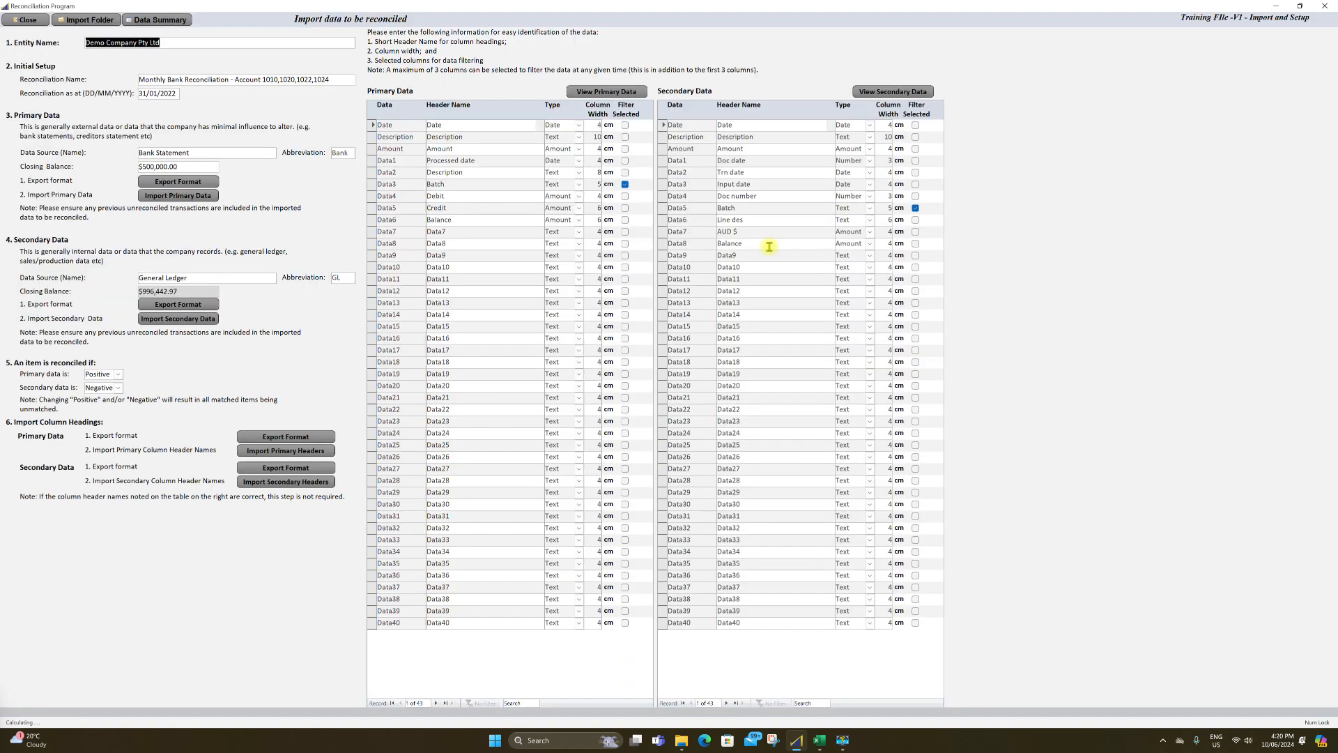
click(179, 183)
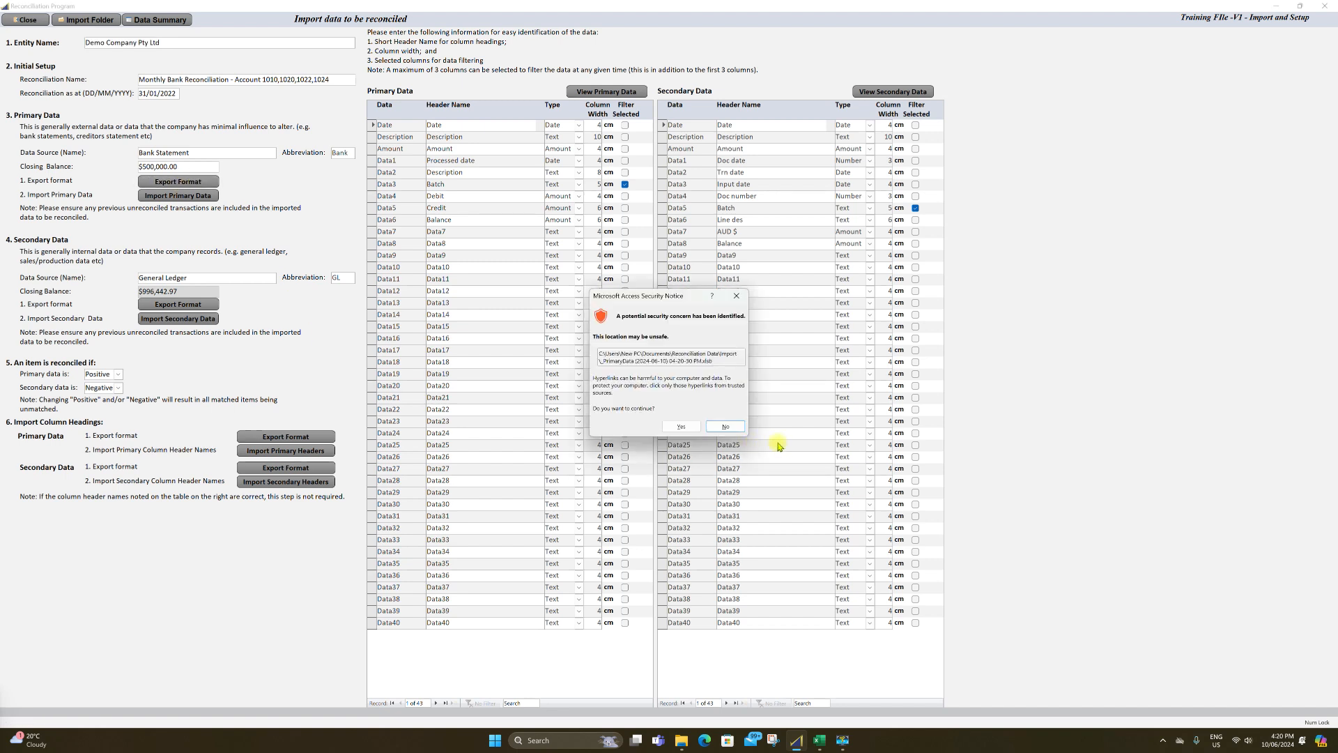
click(681, 426)
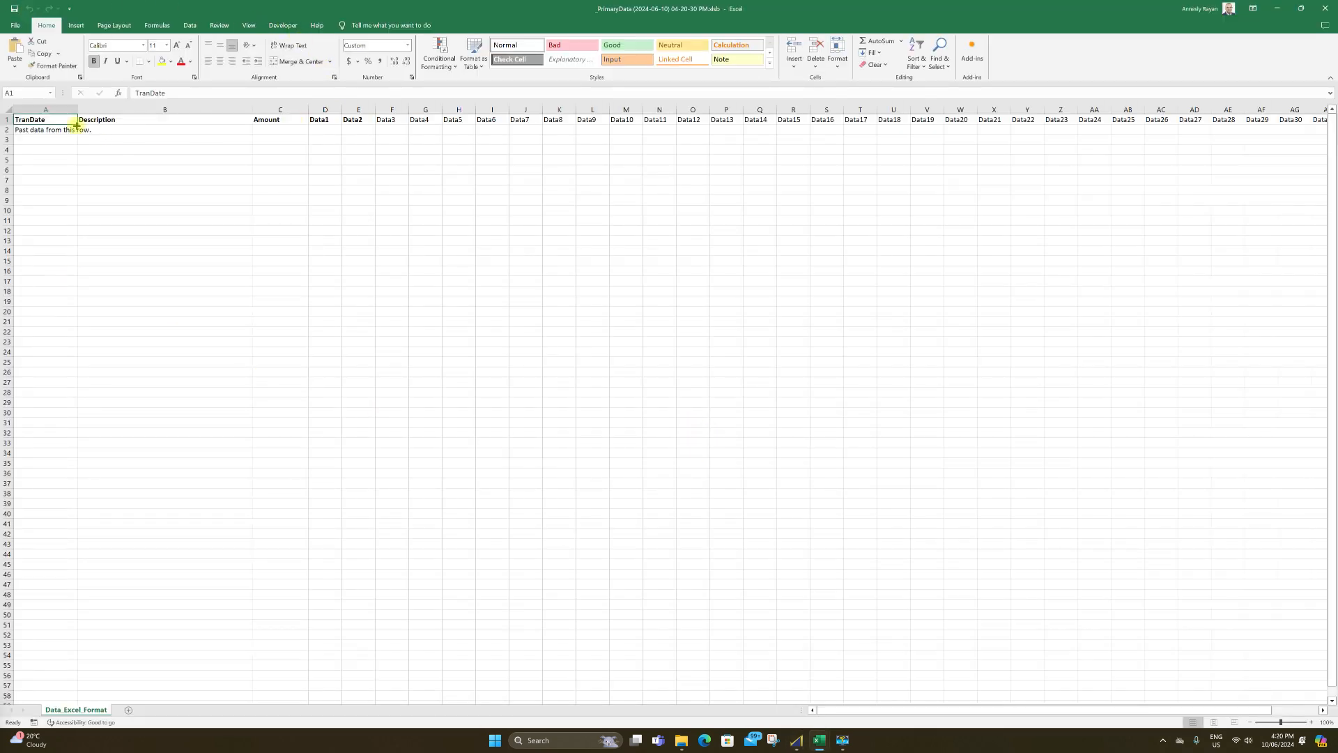
Examine the exported primary data template's TranDate, Description, Amount and numbered Data columns, then close the workbook
click(18, 130)
drag(321, 130, 565, 140)
drag(319, 103, 725, 106)
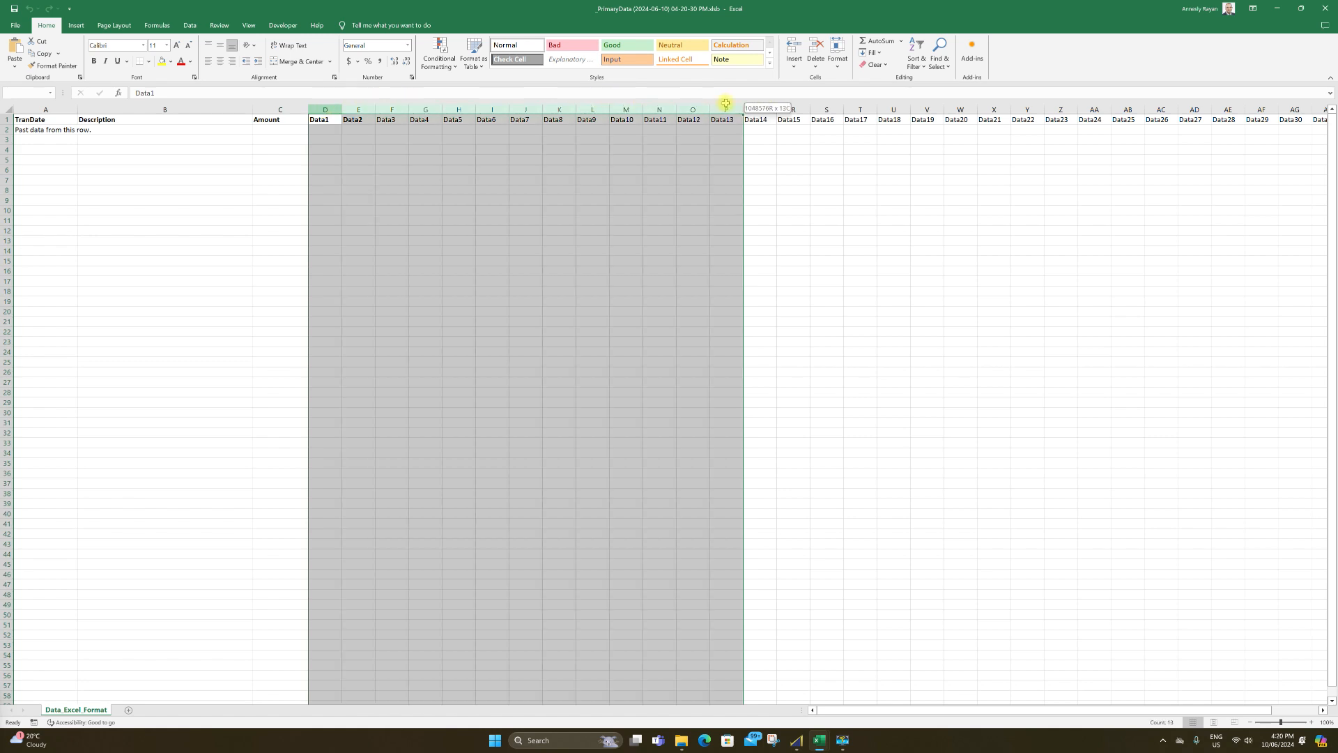
click(324, 127)
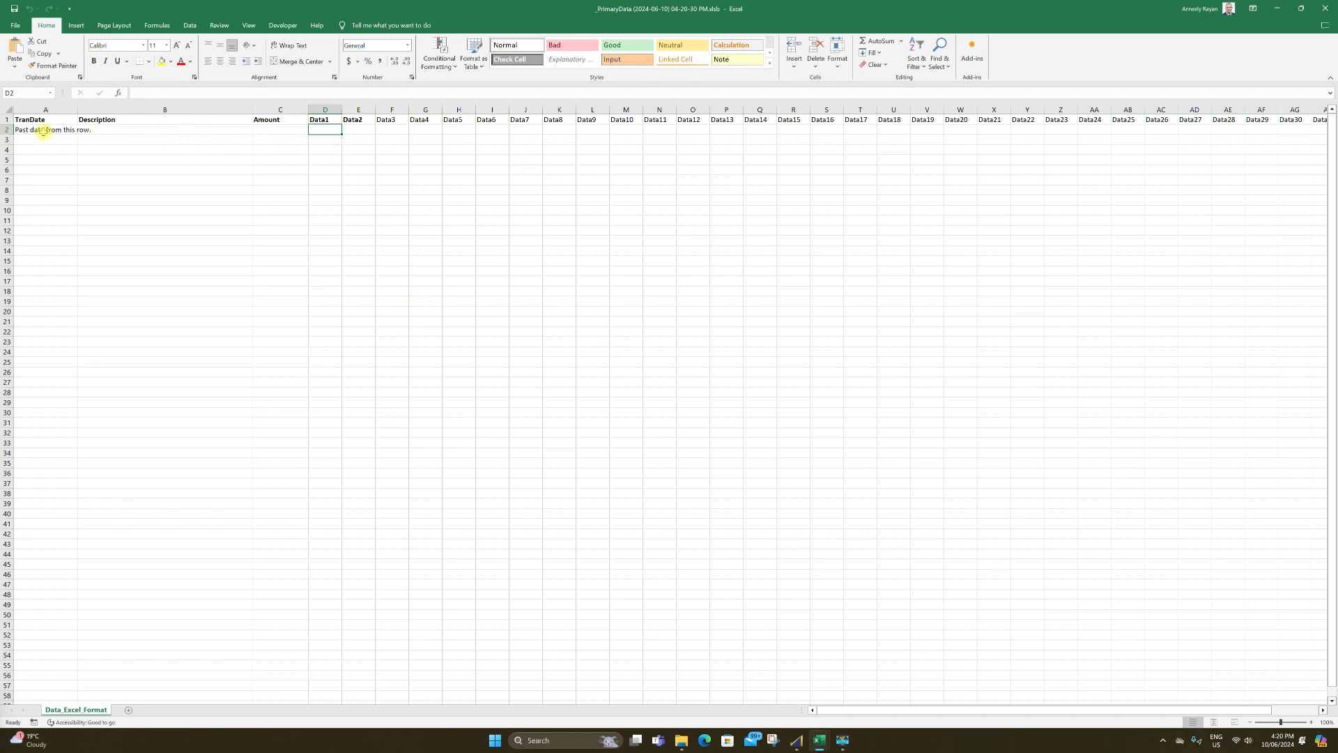
click(45, 131)
click(145, 130)
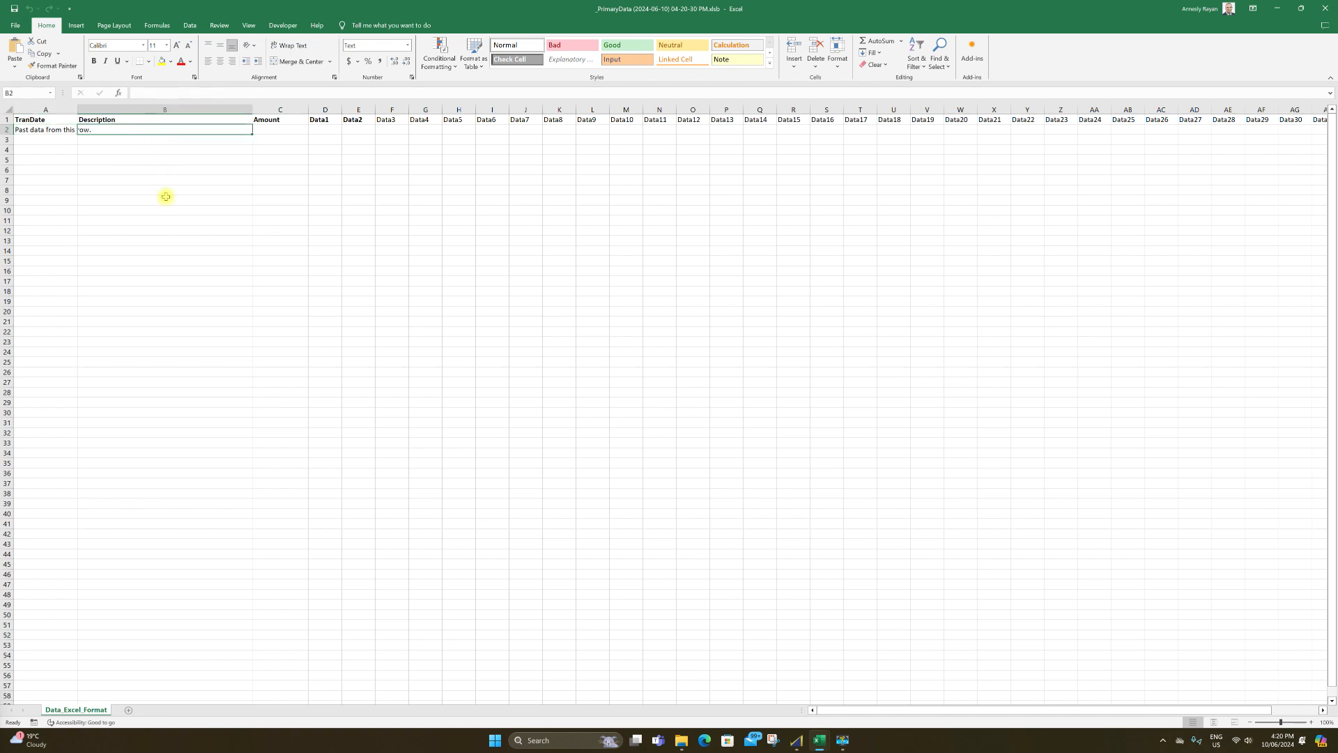
click(275, 129)
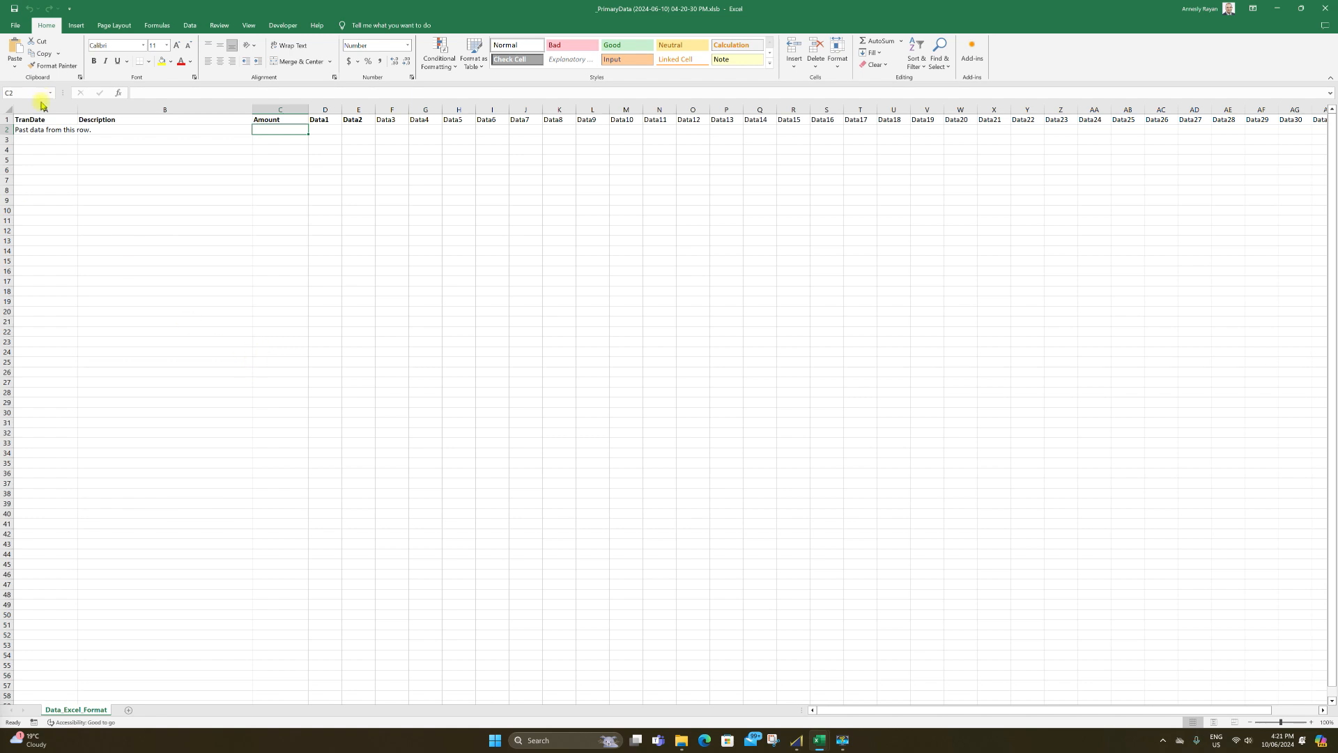
drag(41, 108, 279, 113)
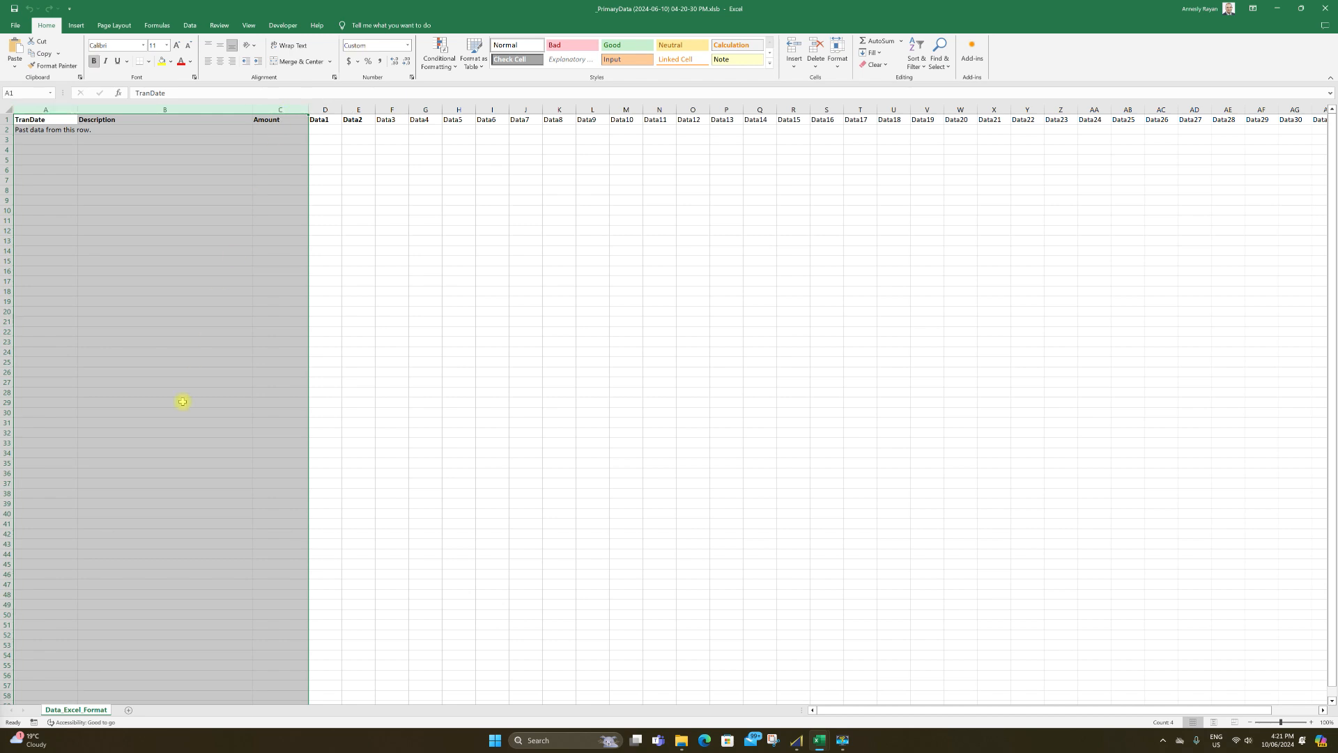
click(402, 110)
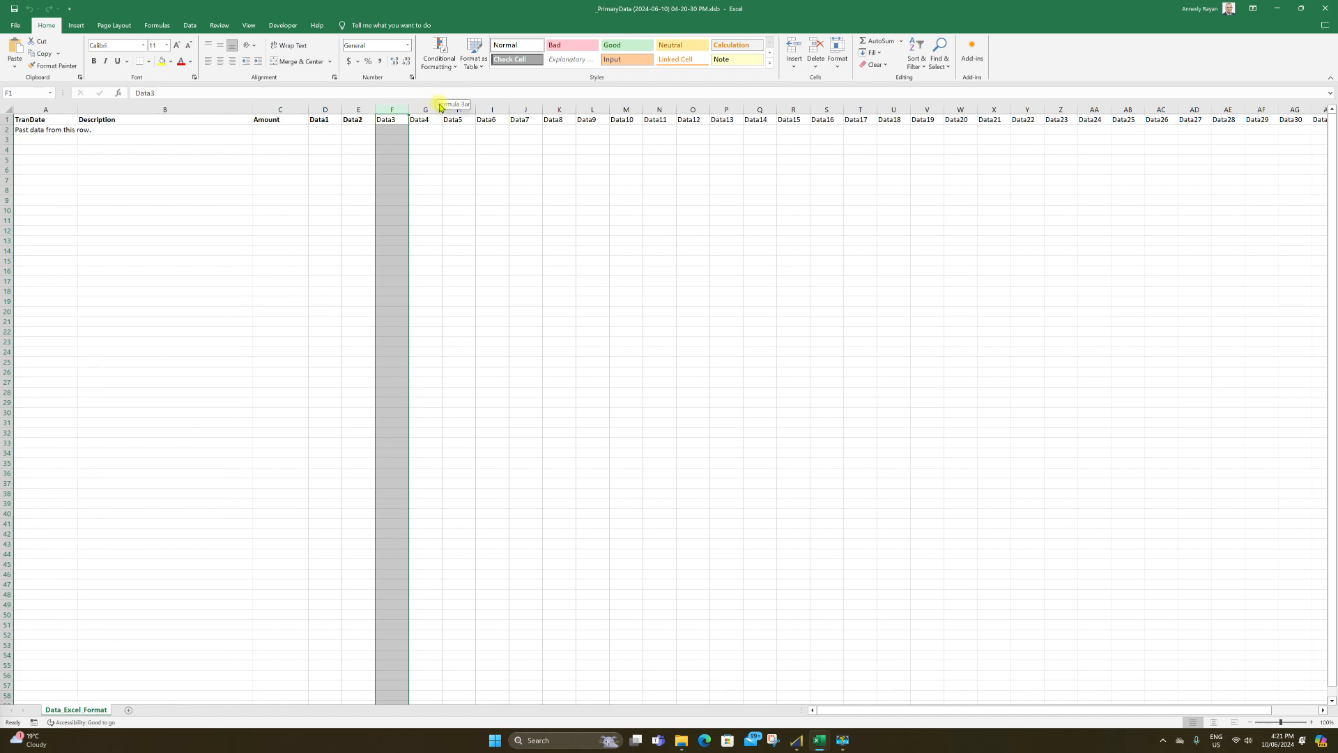
drag(497, 109, 490, 110)
drag(325, 110, 635, 113)
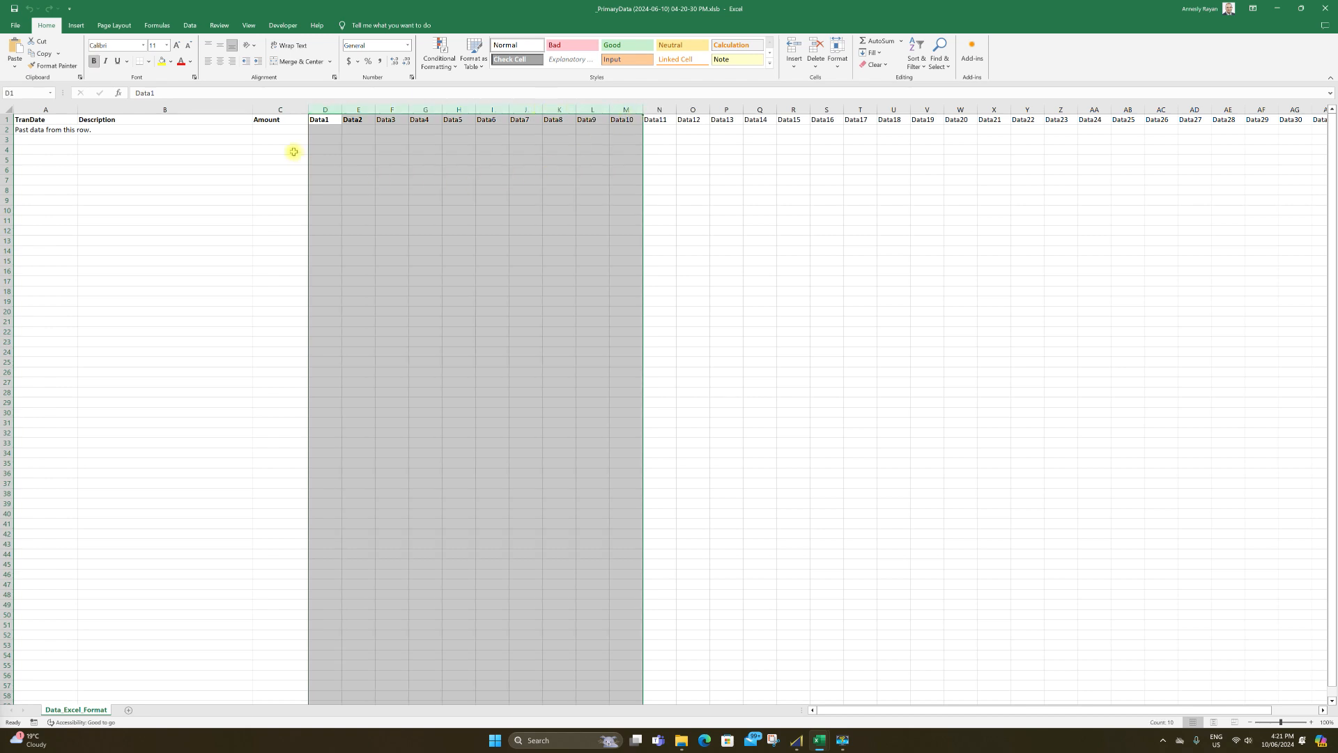
click(252, 129)
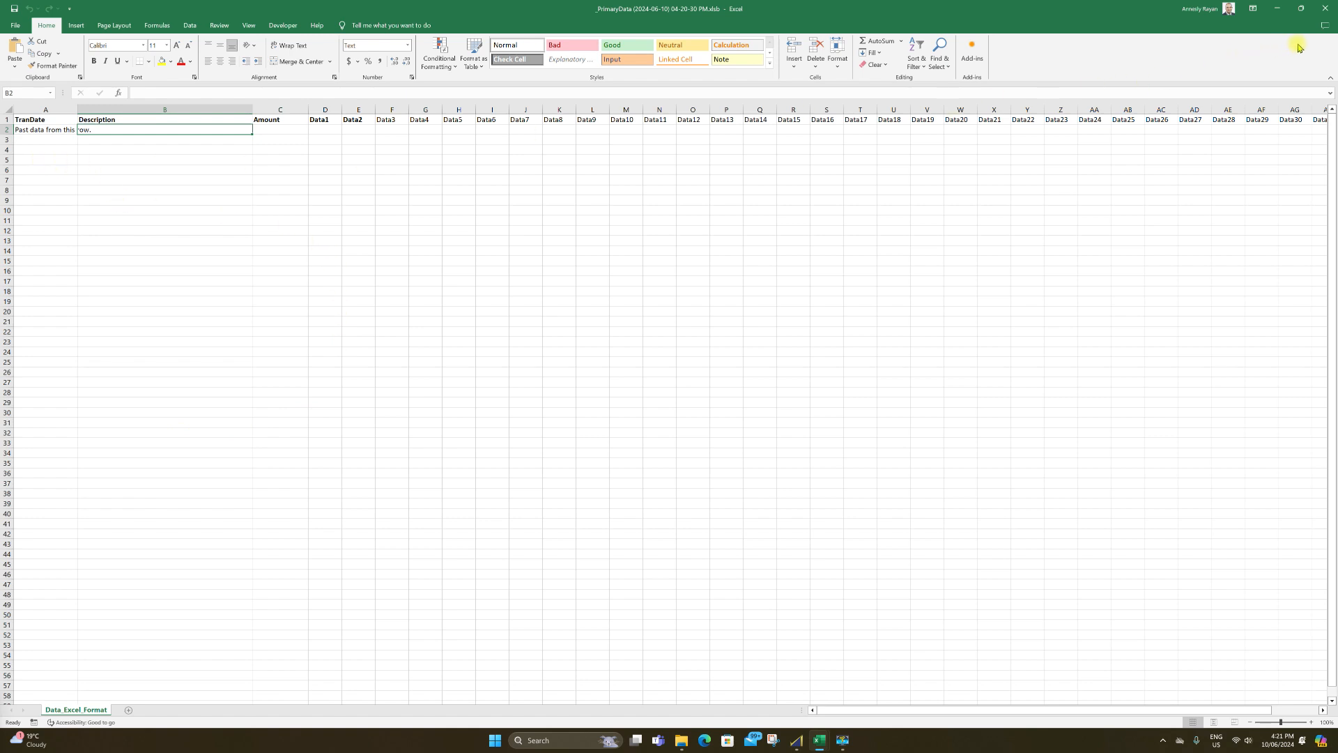
click(1322, 11)
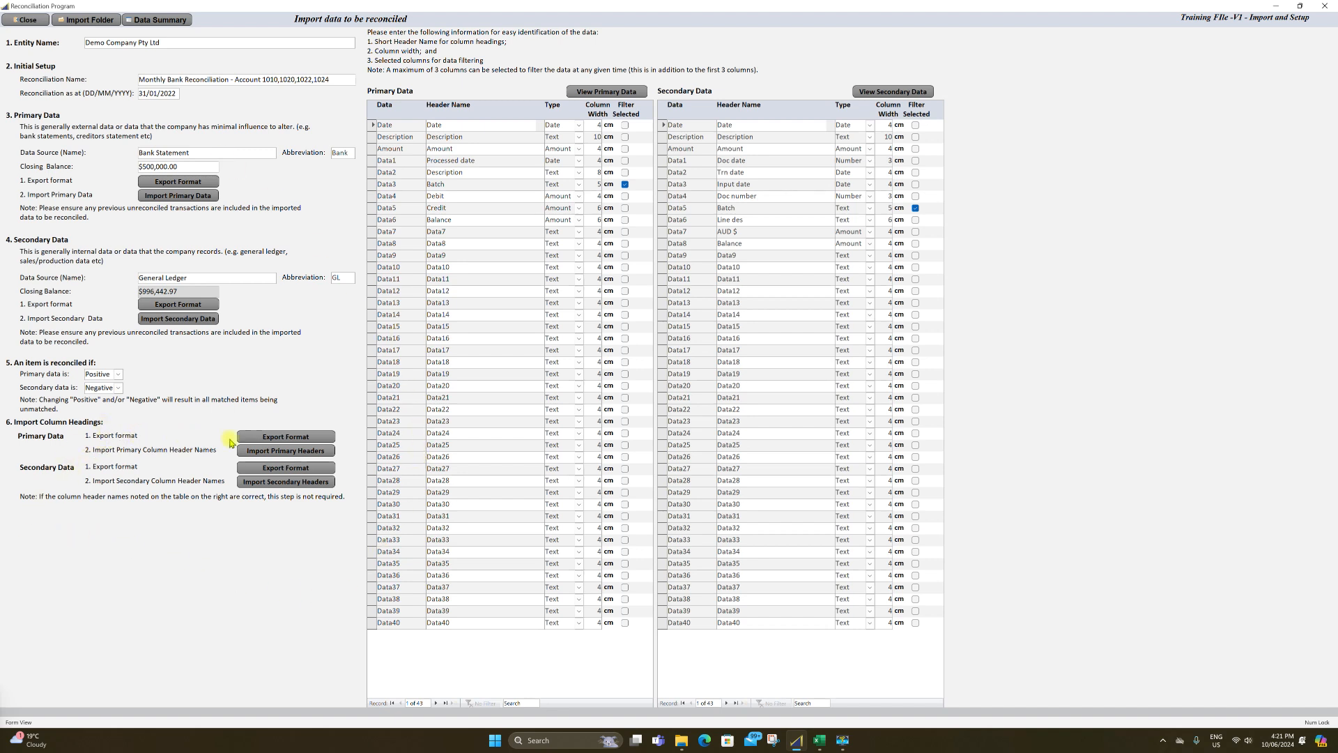
Export the primary data column headings format, inspect the row reserved for headings from Data1 onward, and close the workbook
click(293, 437)
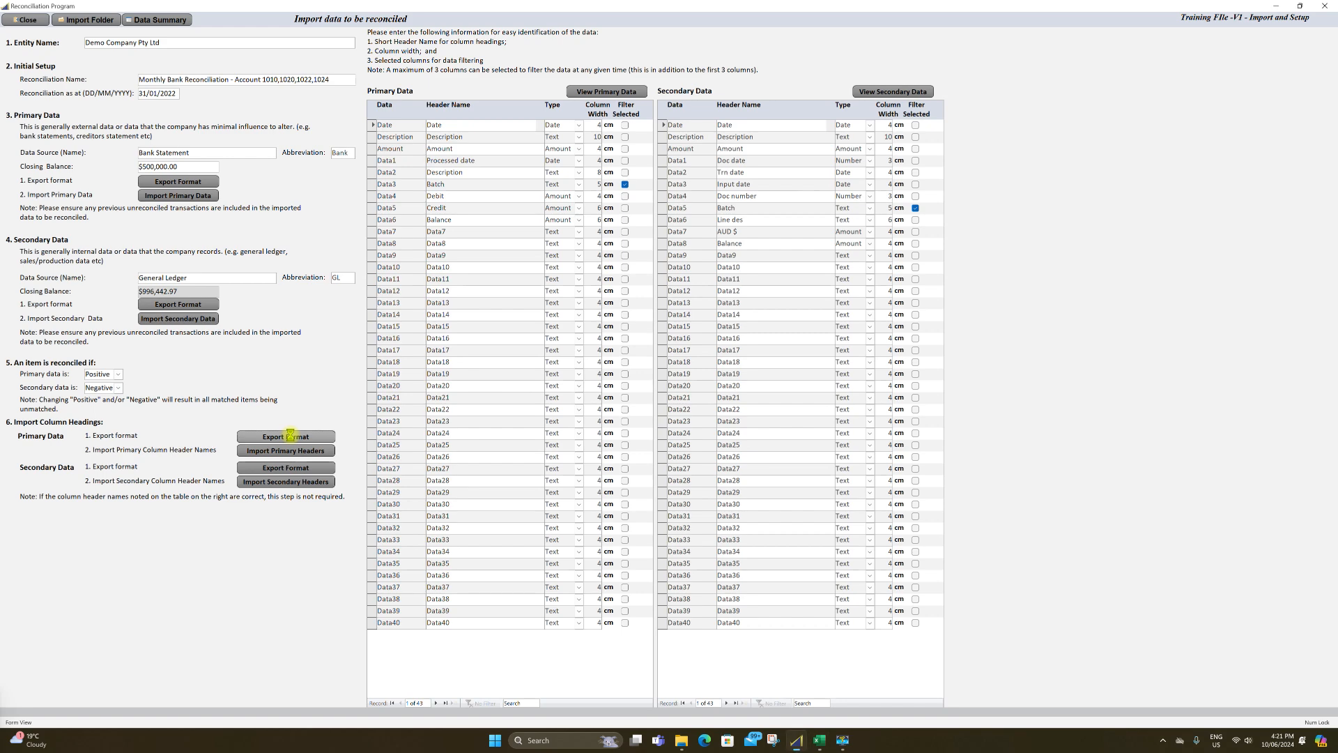
click(682, 427)
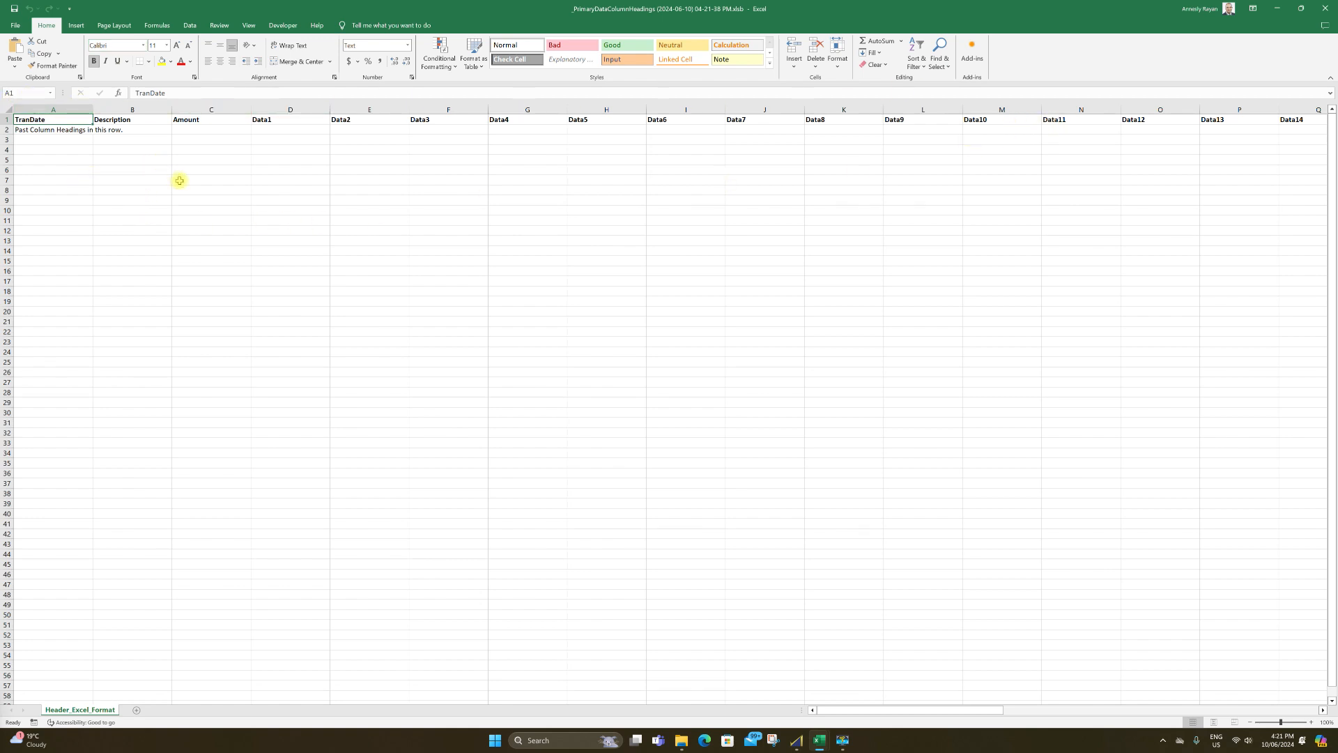
click(26, 129)
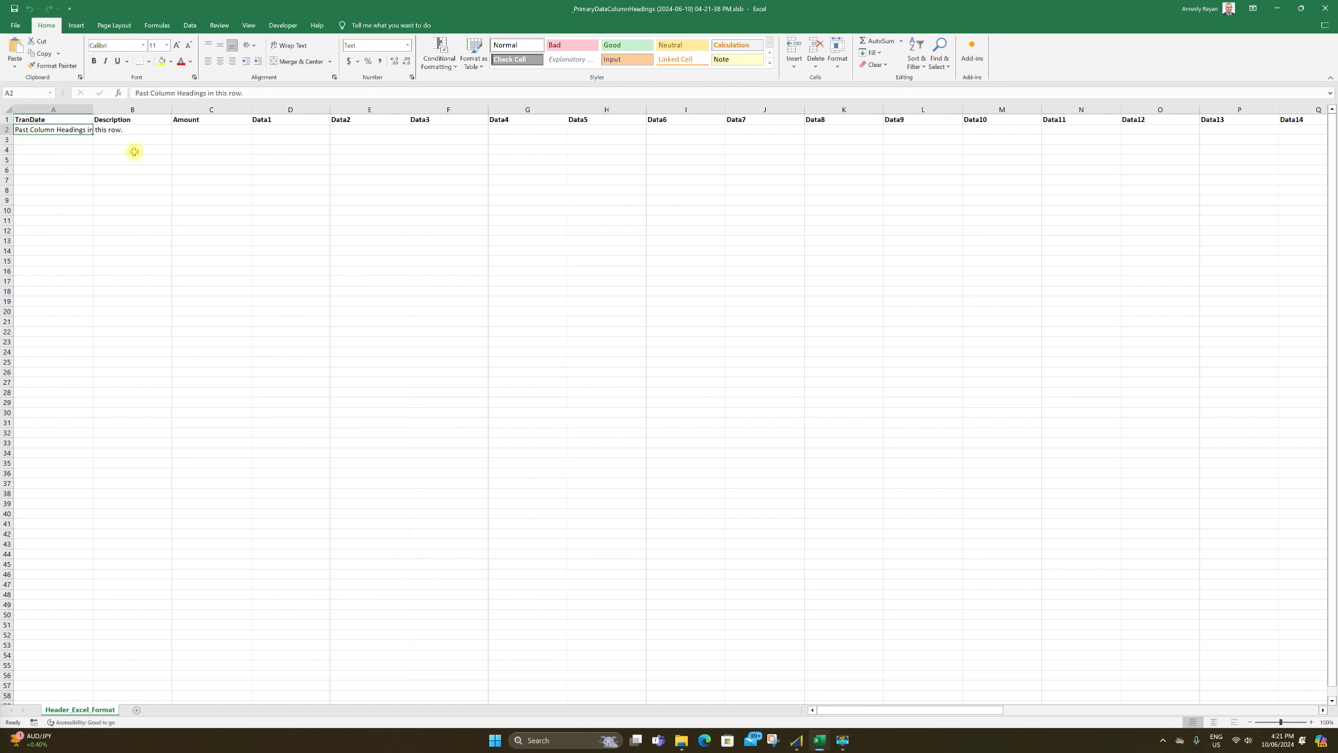
click(267, 128)
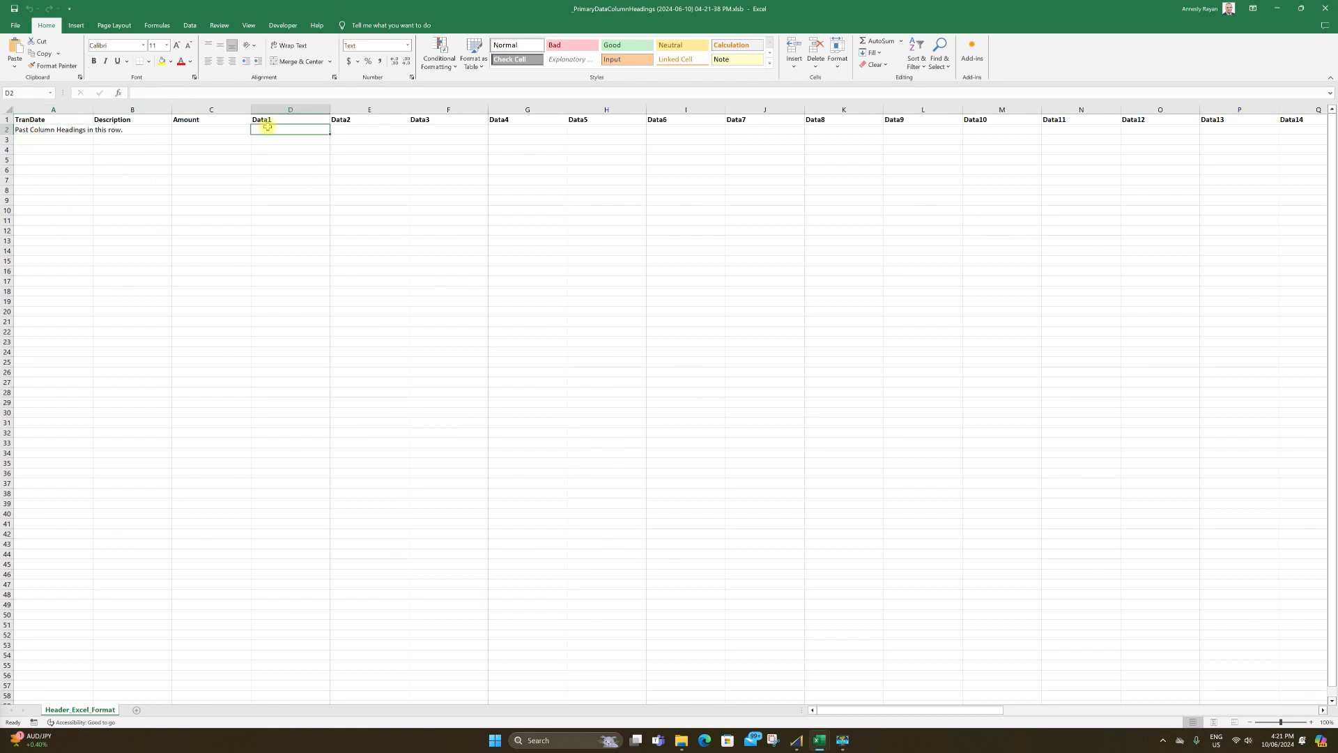
drag(313, 125, 687, 145)
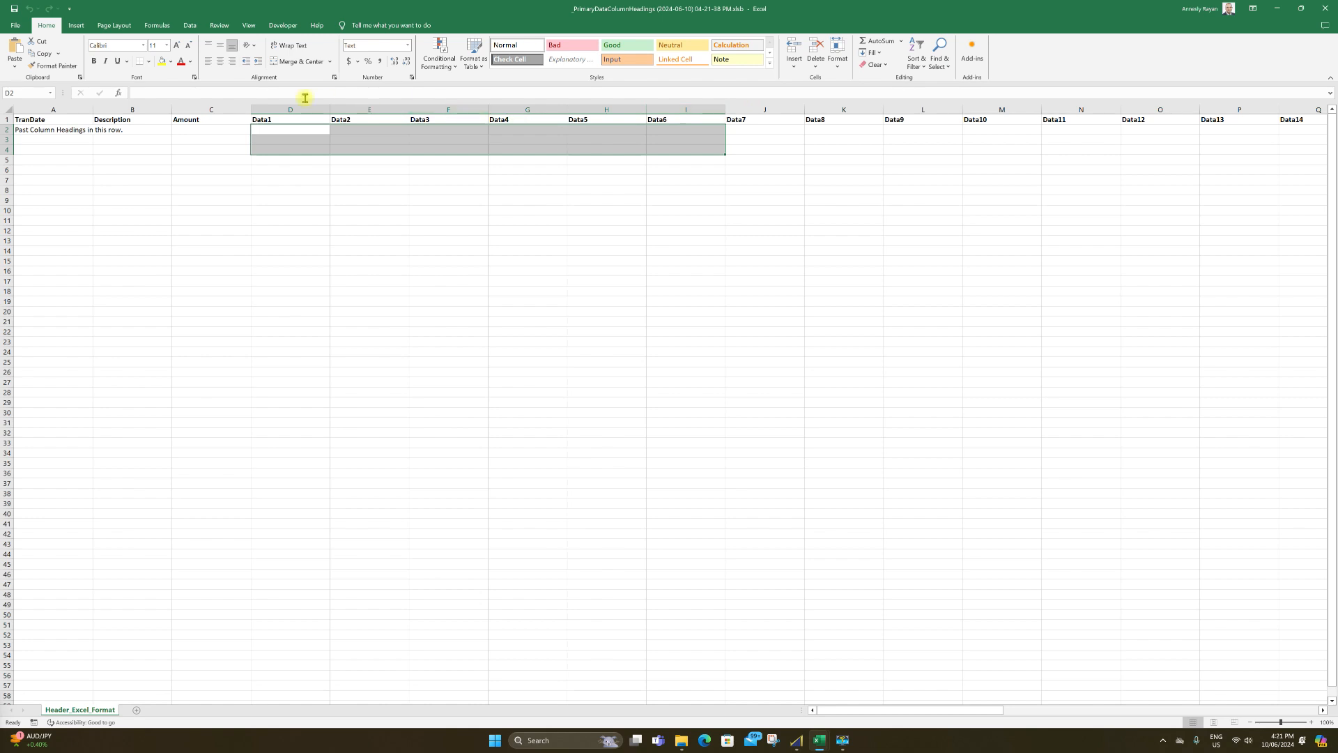
click(283, 130)
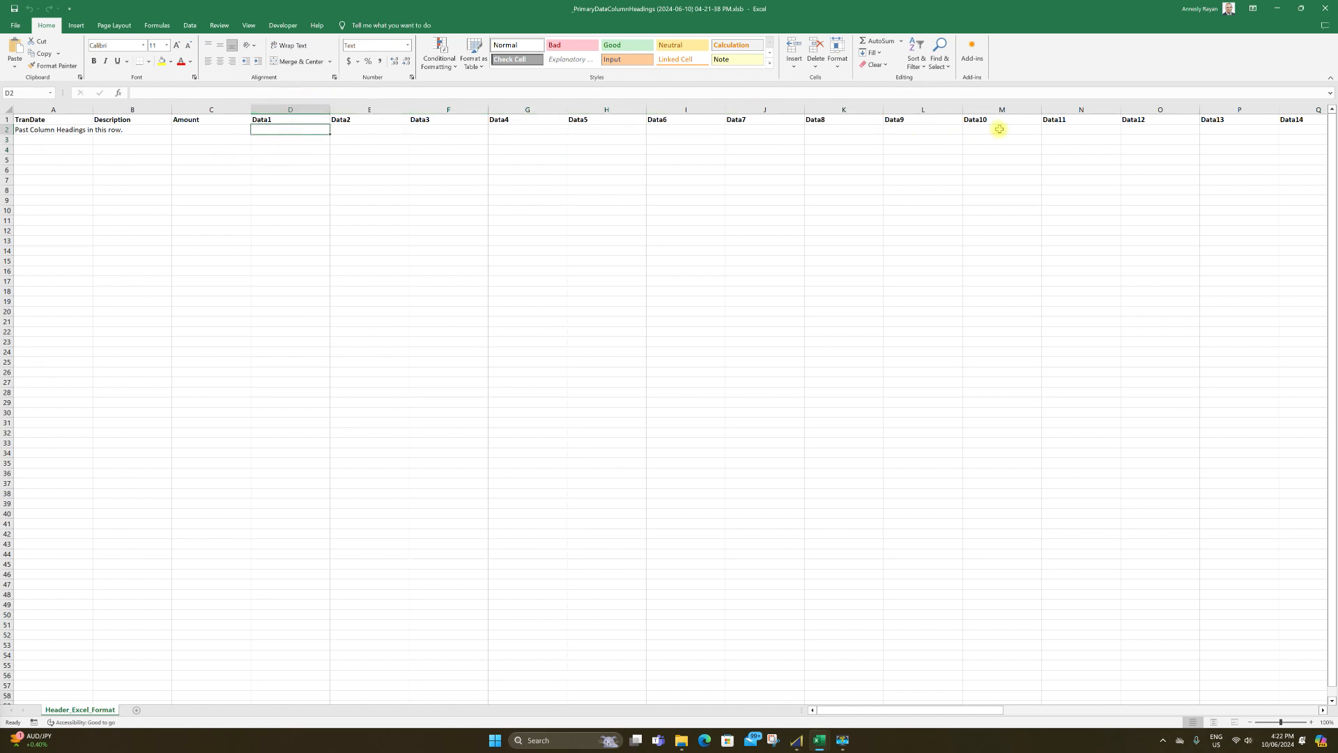
click(1326, 10)
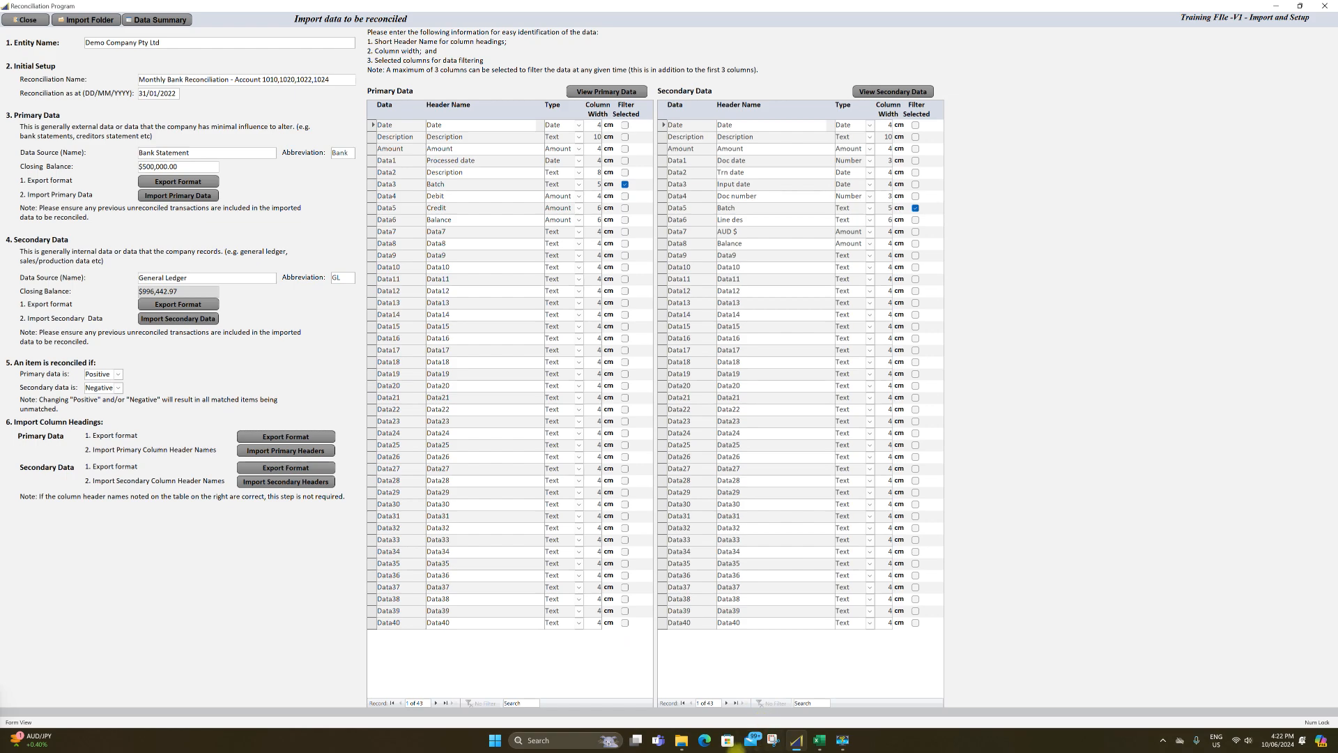
Open the _PrimaryData Training.xlsb and _PrimaryDataColumnHeadings workbooks from the Initial Data Folder in File Explorer
mouse_move(681, 740)
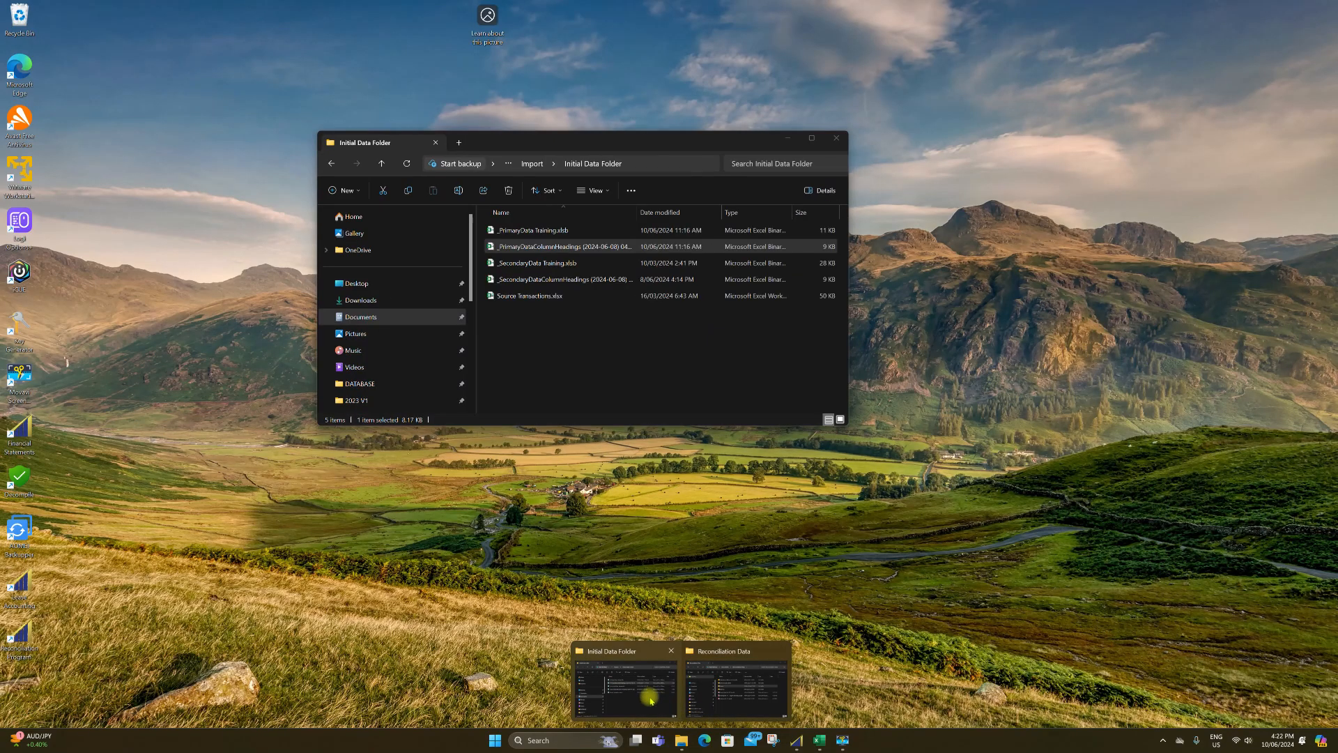
click(623, 690)
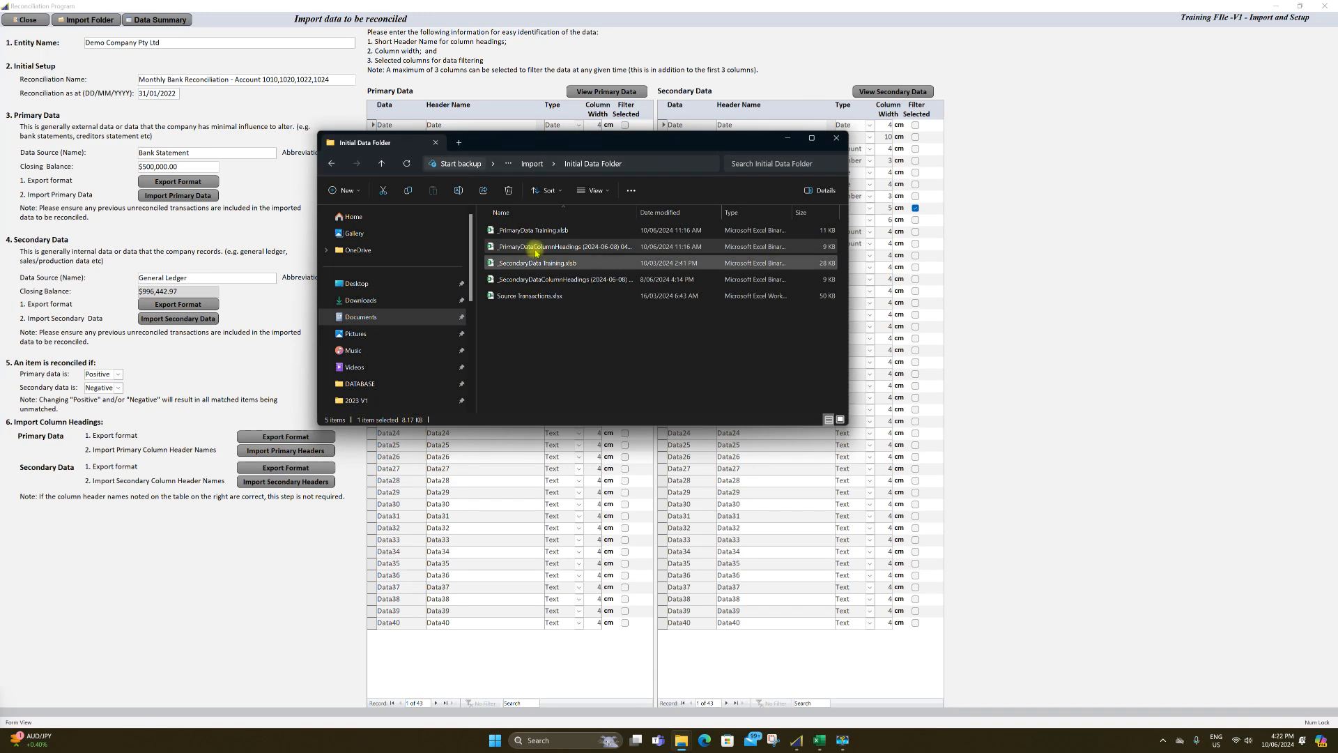
click(521, 231)
ctrl+click(528, 248)
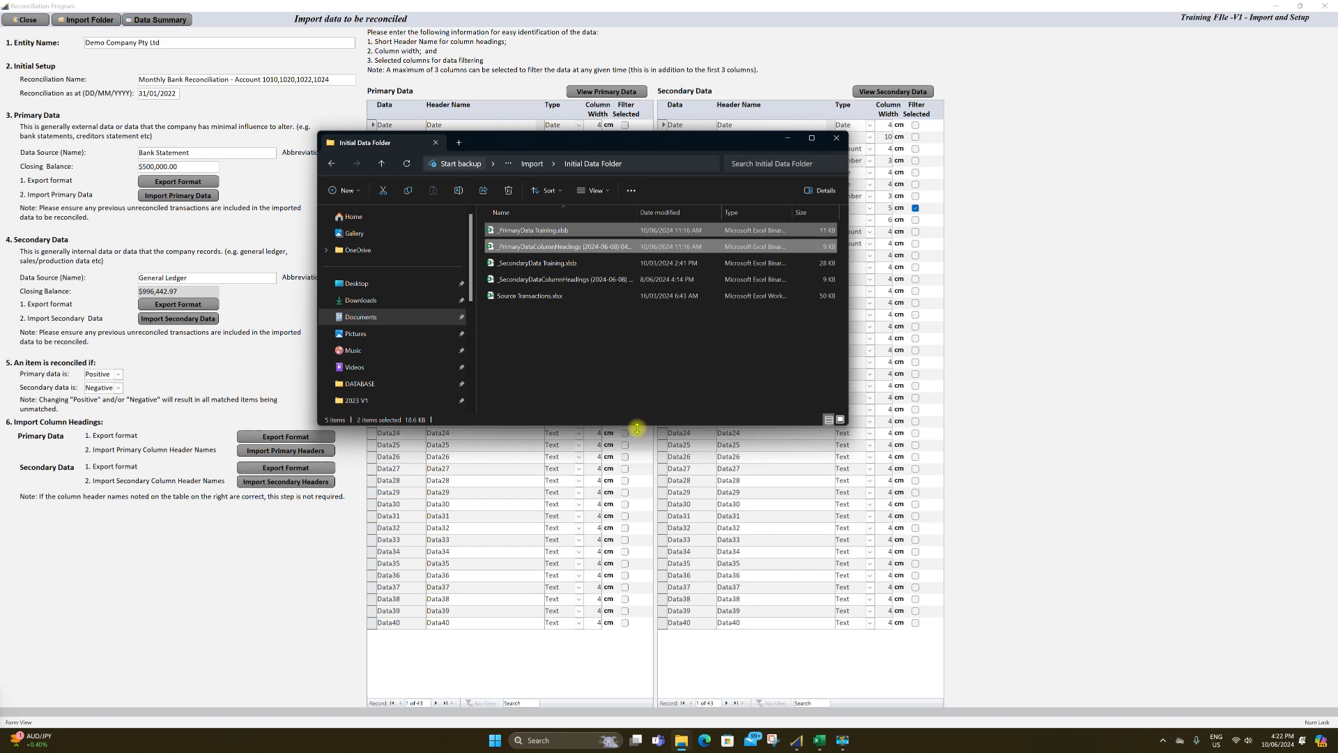
key(Return)
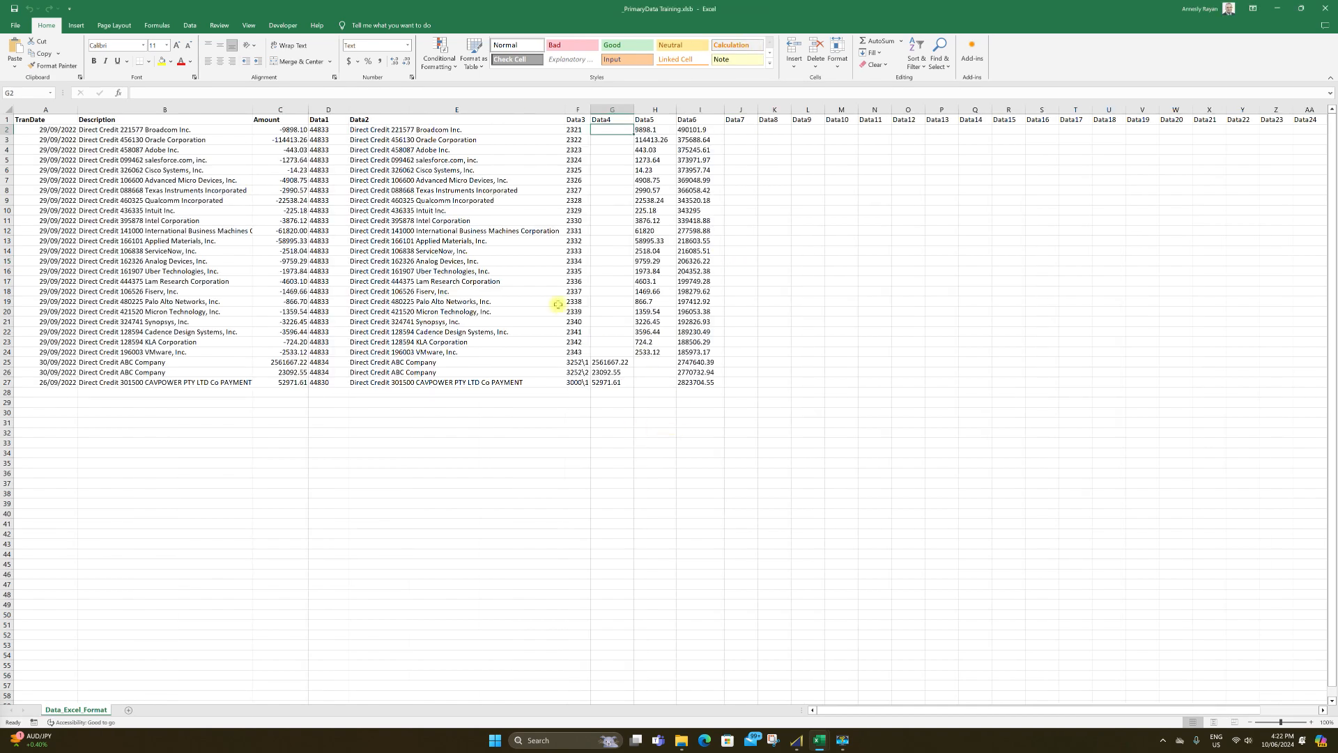
Inspect the Data1 to Data6 entries in the _PrimaryData Training workbook and format the Data1 column as Date
click(316, 129)
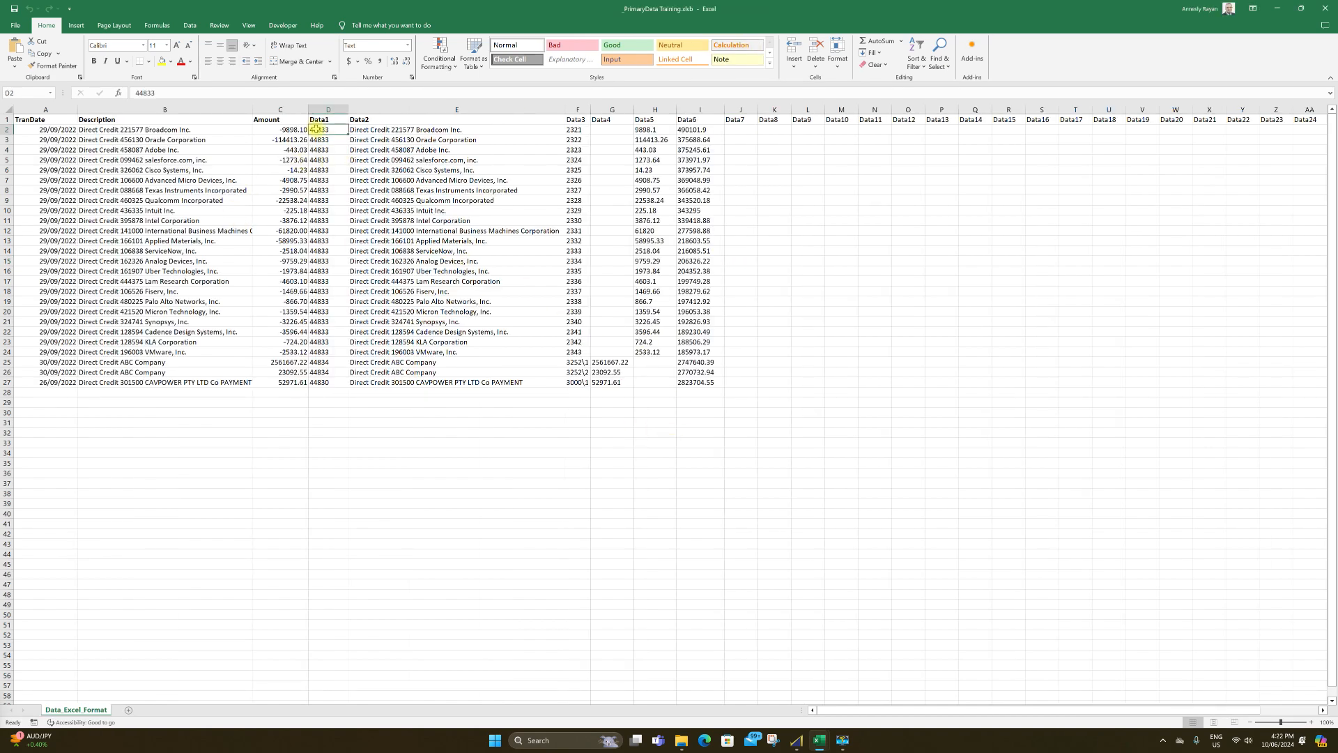
drag(316, 130, 718, 382)
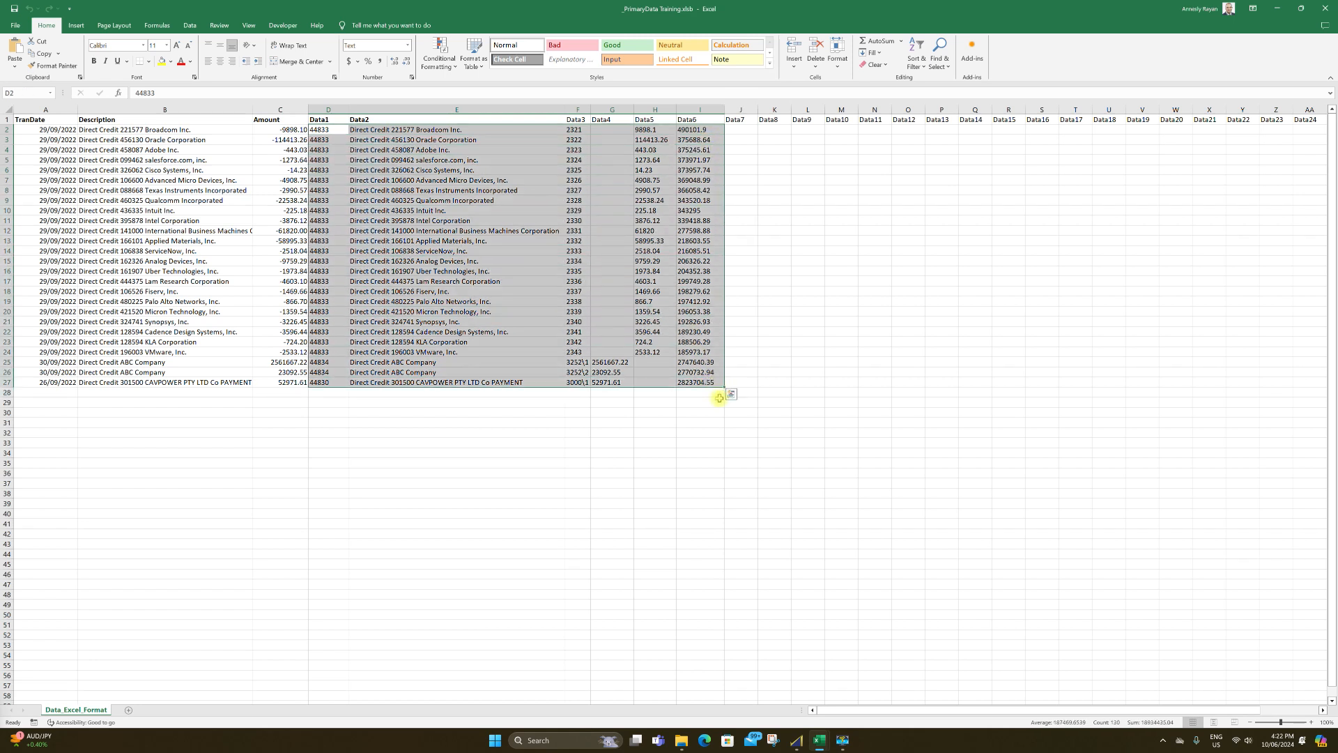
click(329, 138)
drag(330, 133, 330, 128)
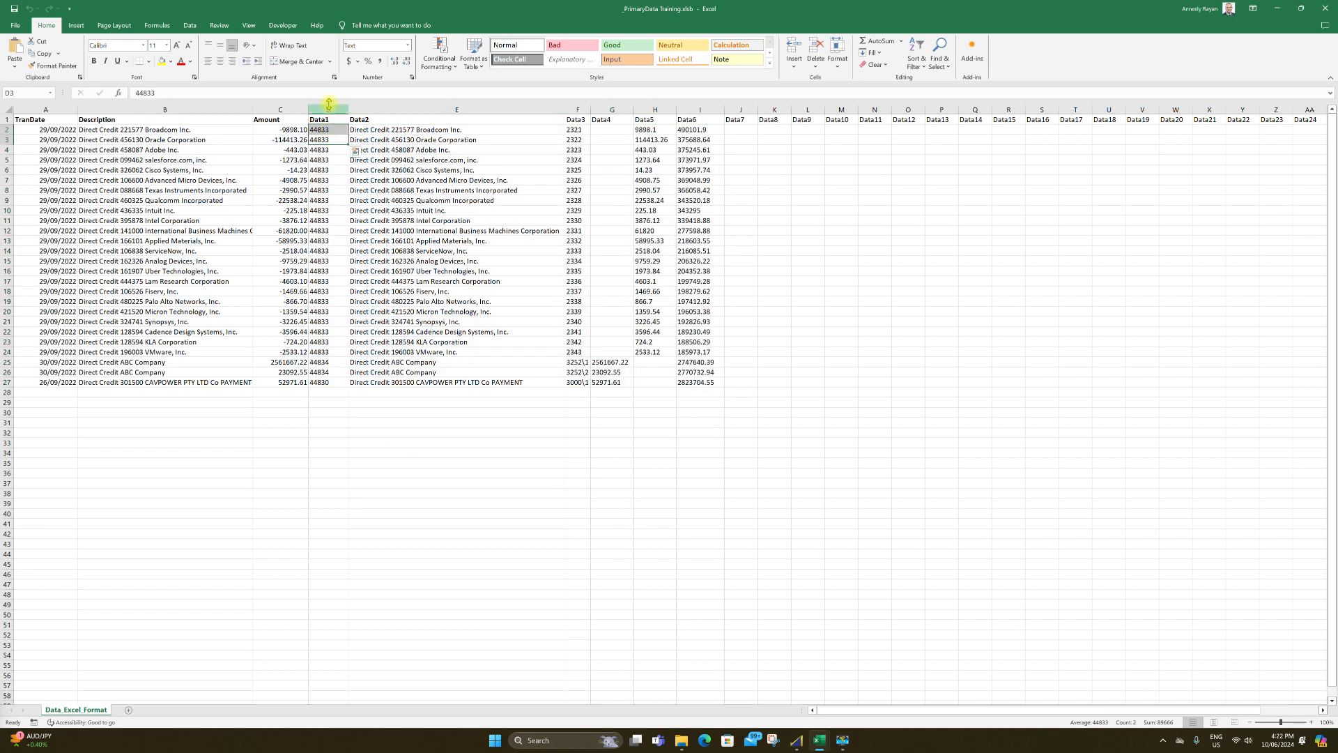
click(329, 109)
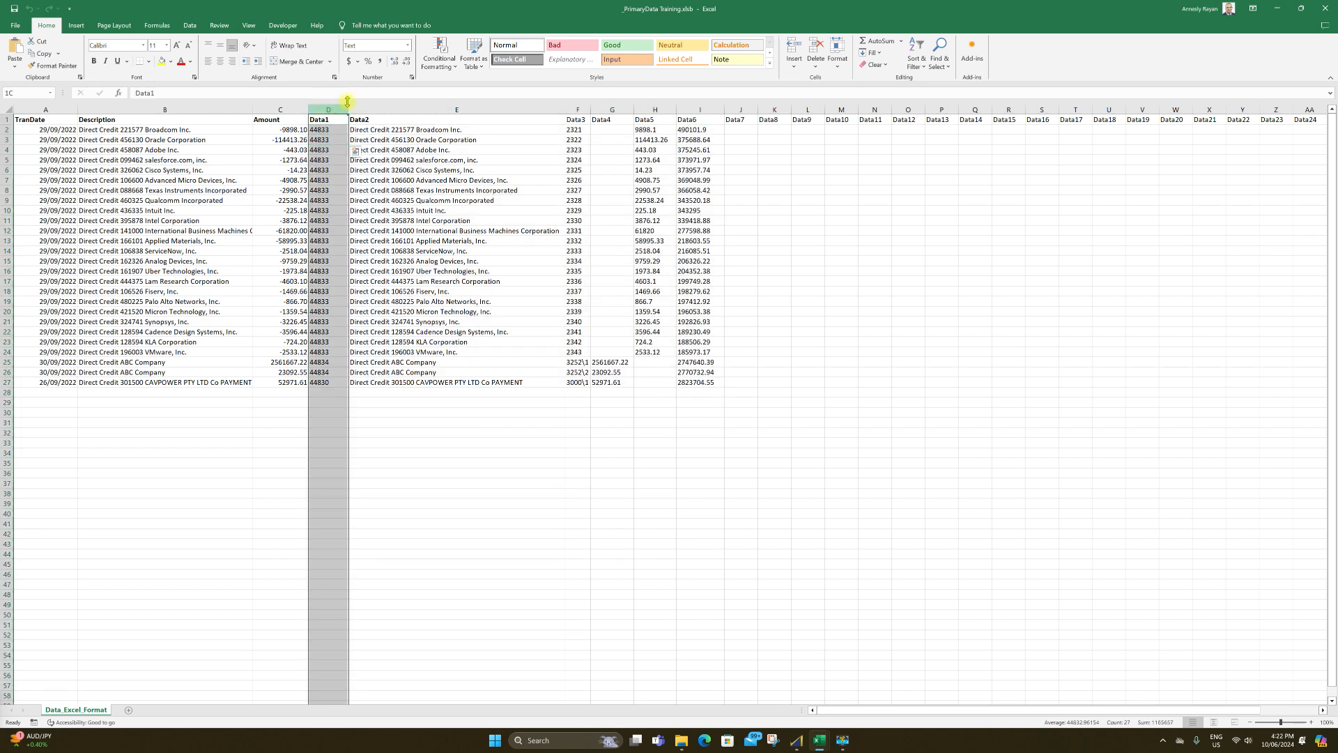
click(409, 46)
click(387, 155)
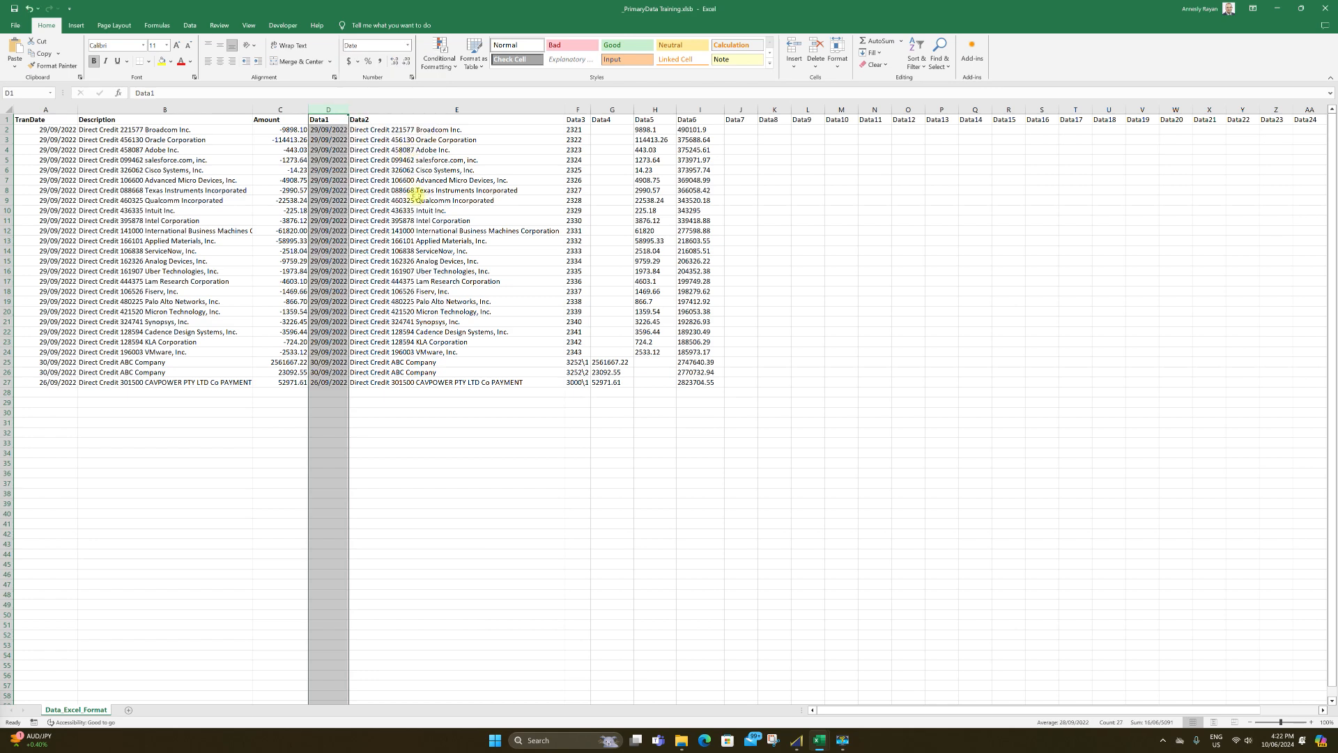
Compare the TranDate, Description and Amount columns with the source entries in the Data1, Data2 and Data5 columns
click(389, 249)
drag(316, 130, 335, 383)
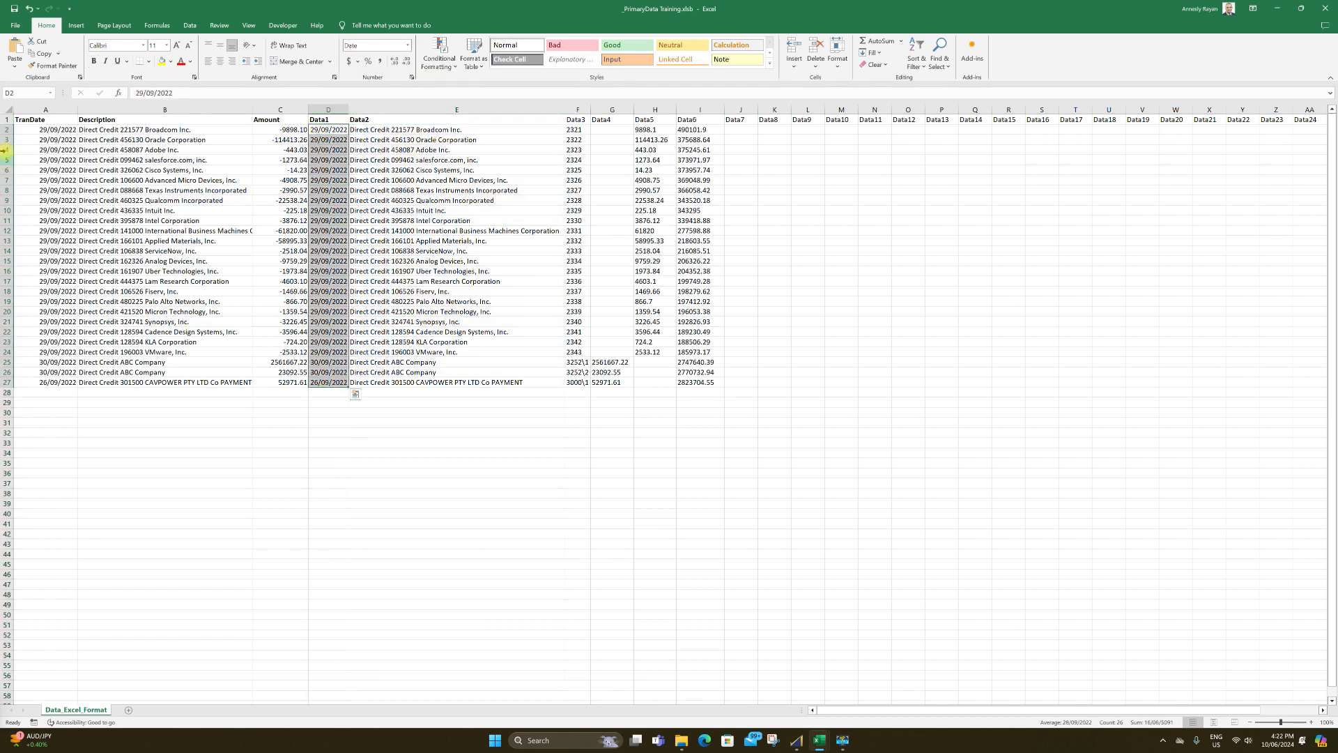
click(54, 149)
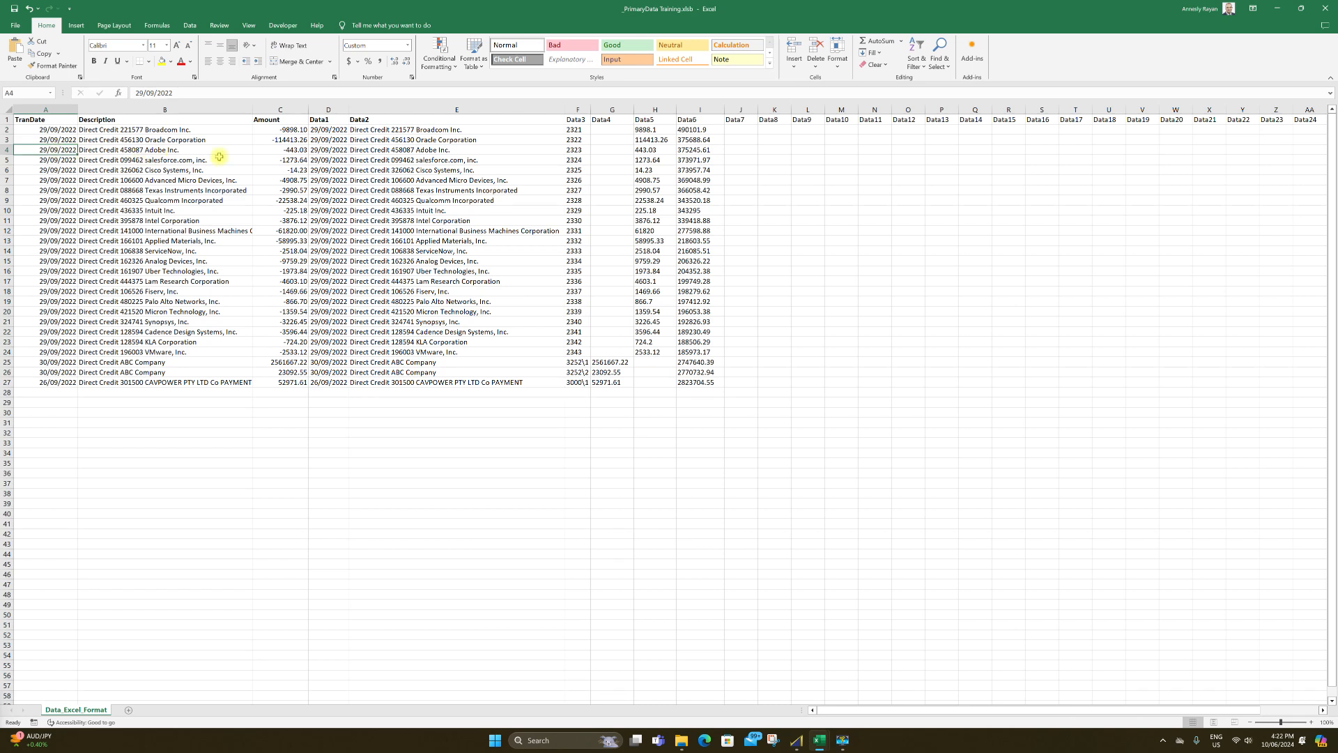
click(406, 131)
click(137, 129)
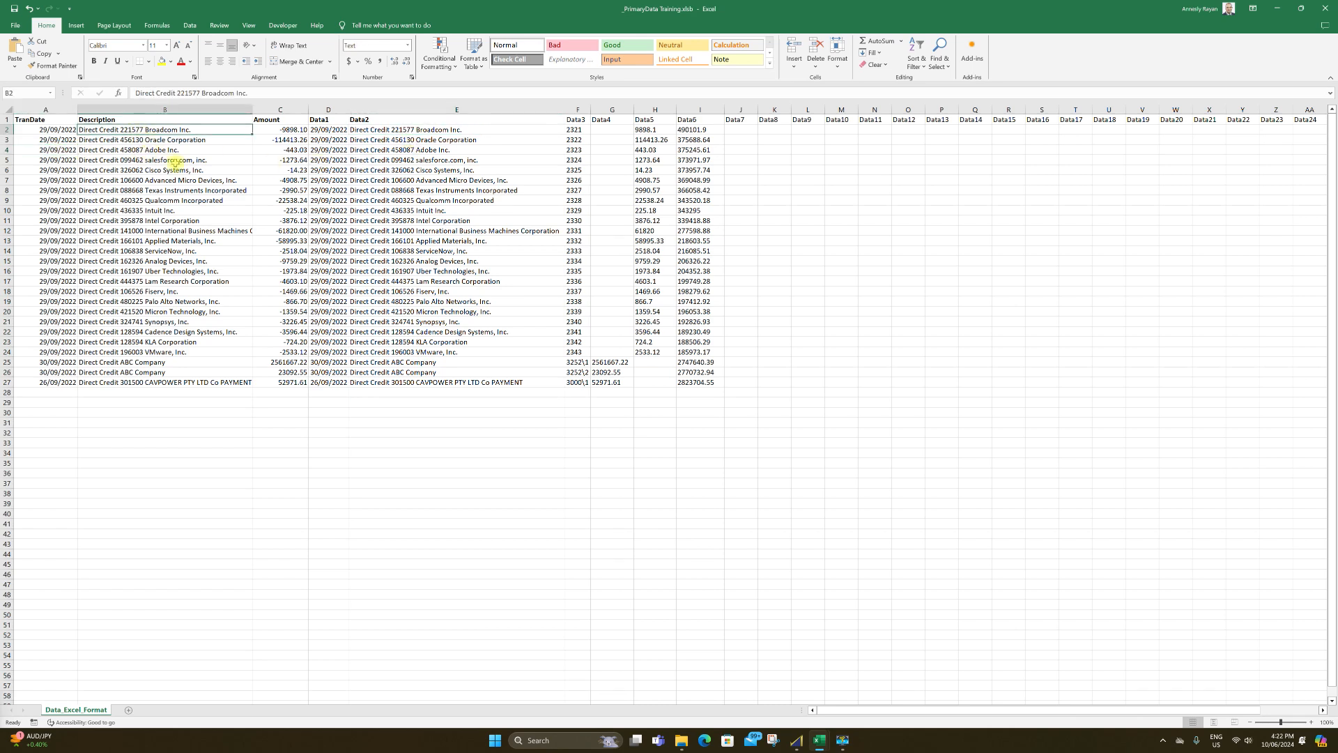
click(277, 131)
click(644, 149)
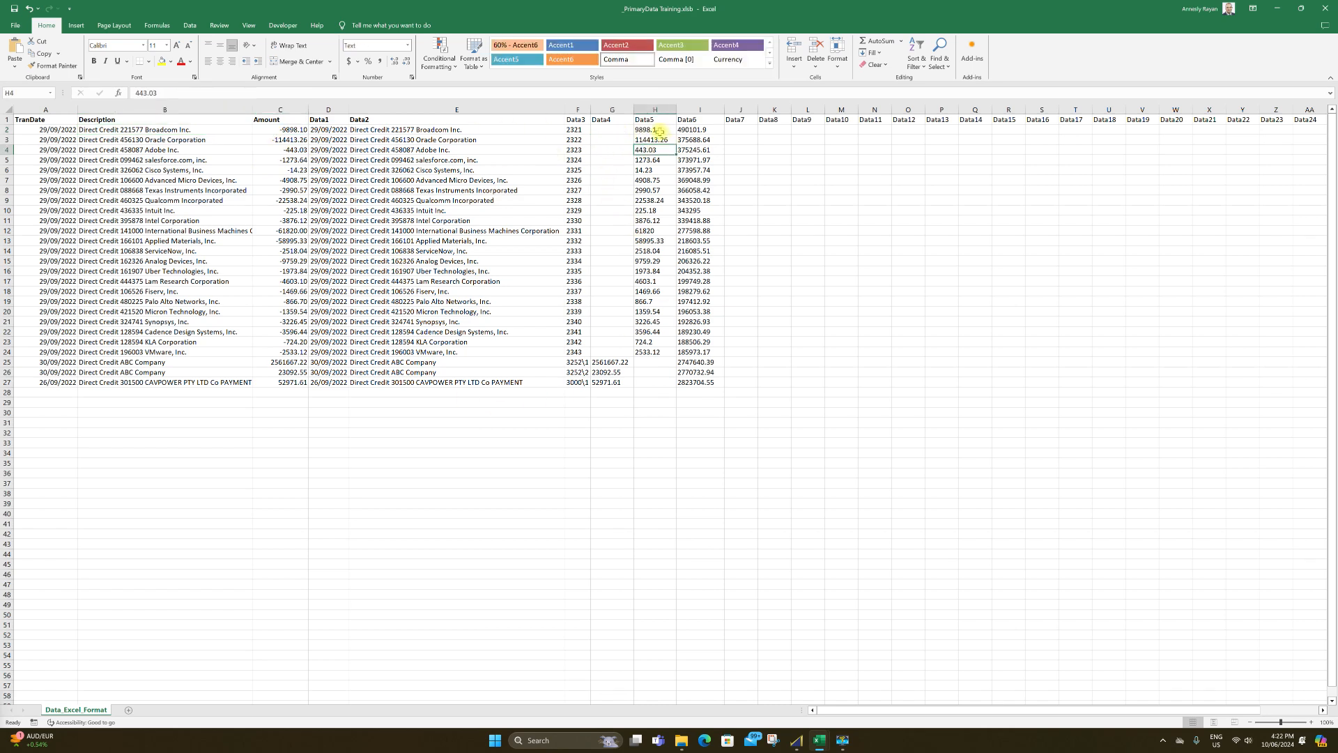
Check the Amount column formula in C2 against the Data4 and Data5 source columns
click(286, 120)
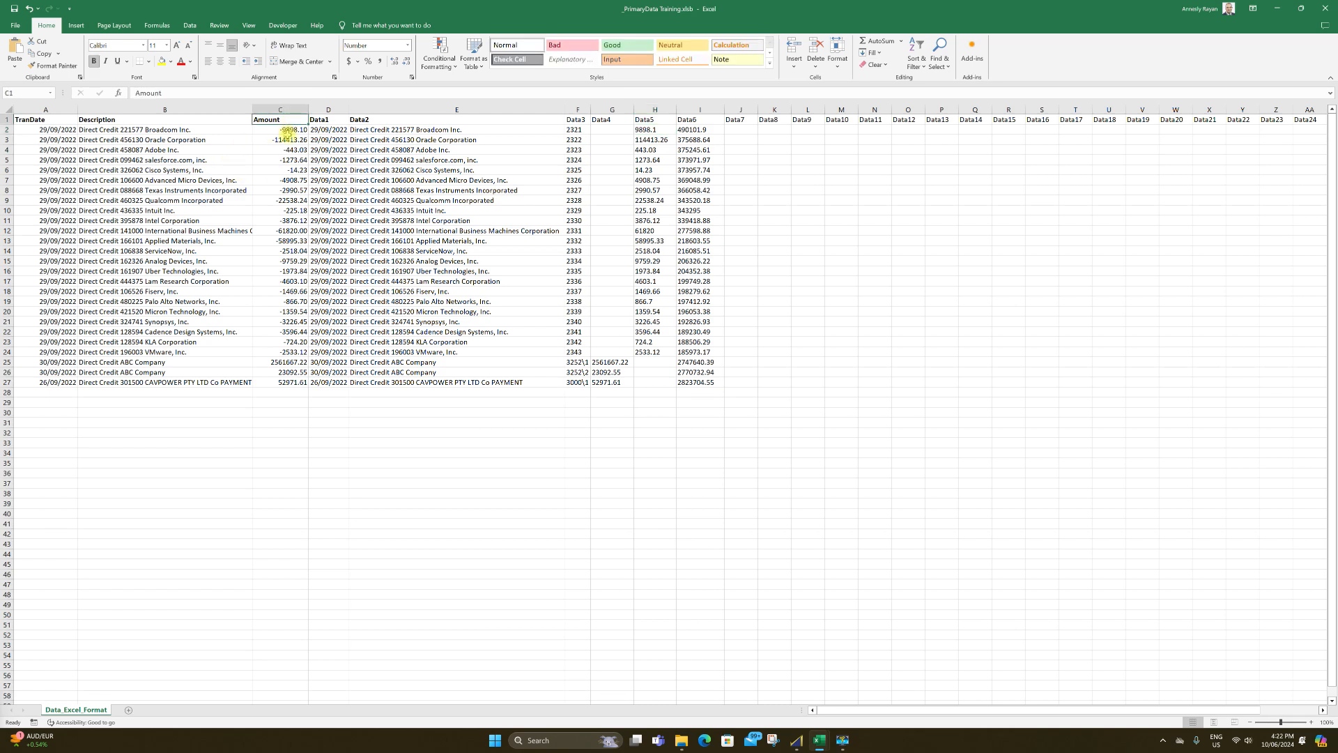
click(617, 130)
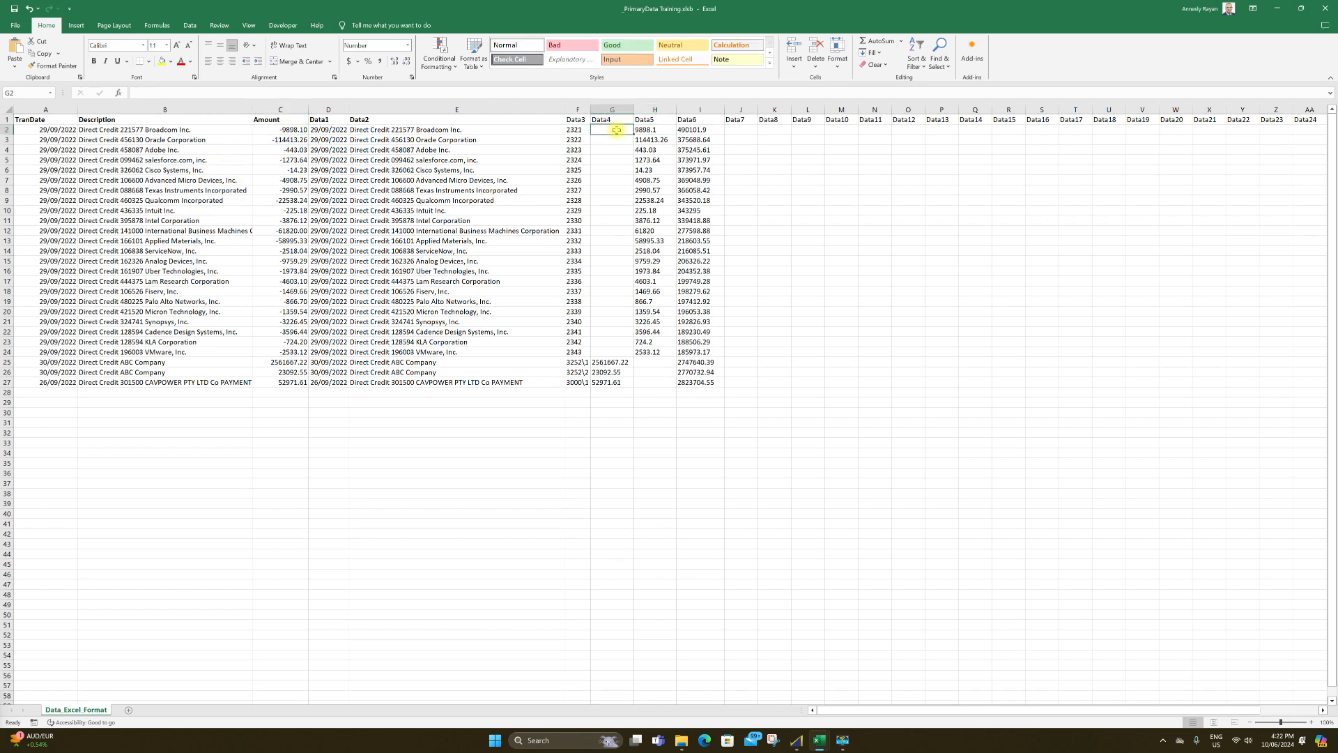
click(289, 131)
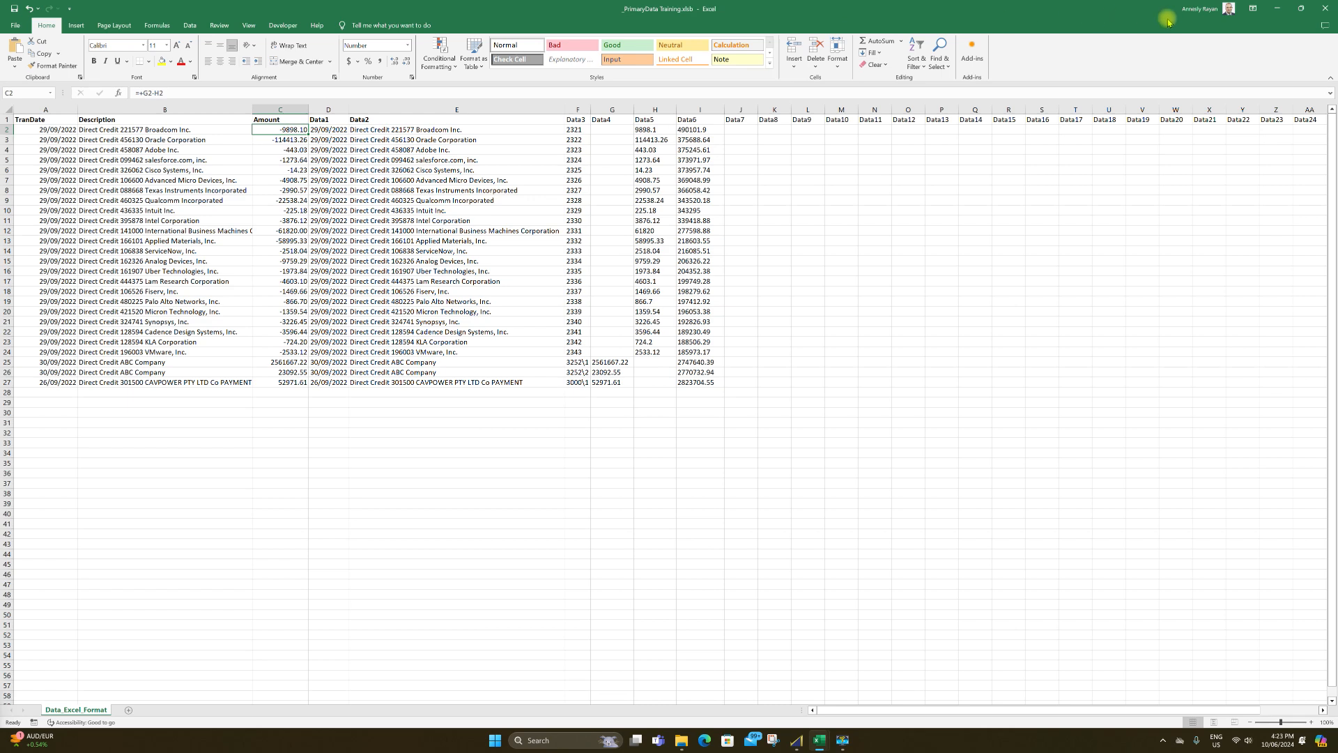
Save and close _PrimaryData Training, close the column headings workbook, put Source Transactions away, and switch back to the Reconciliation Program
click(1325, 9)
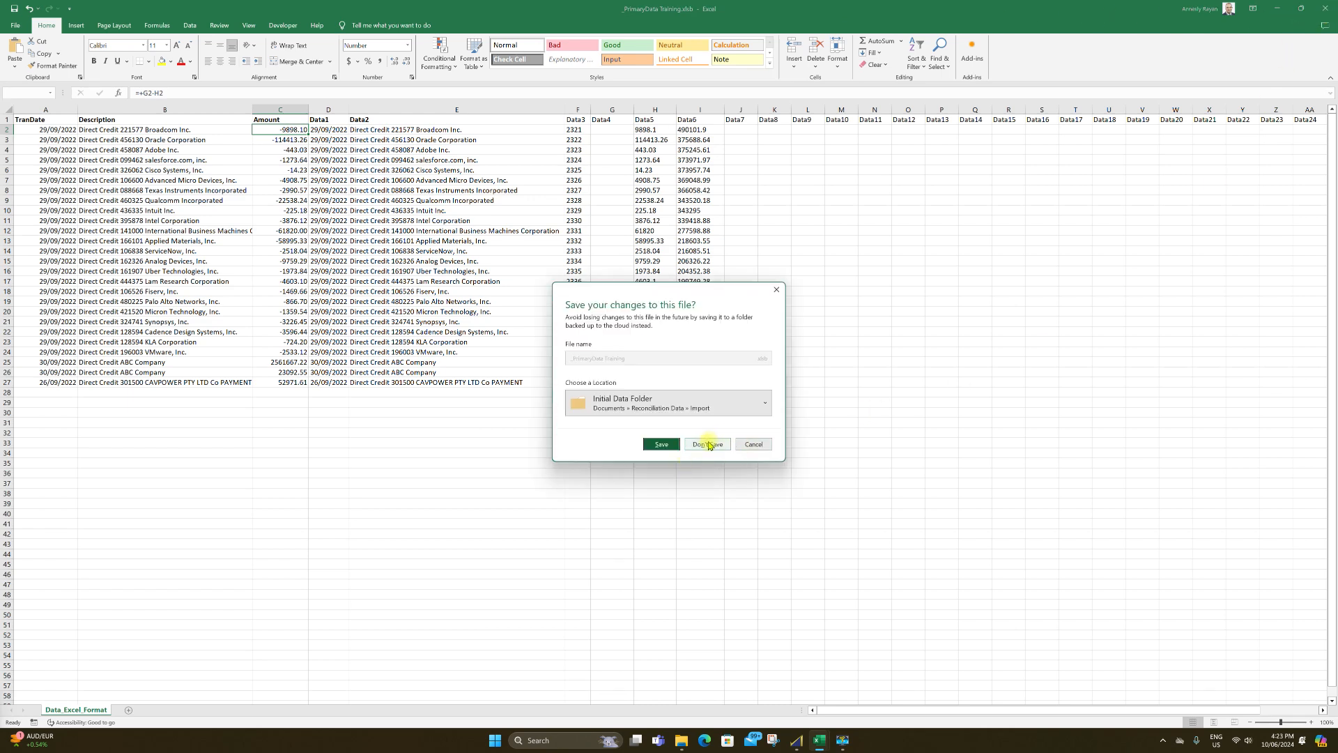
click(656, 446)
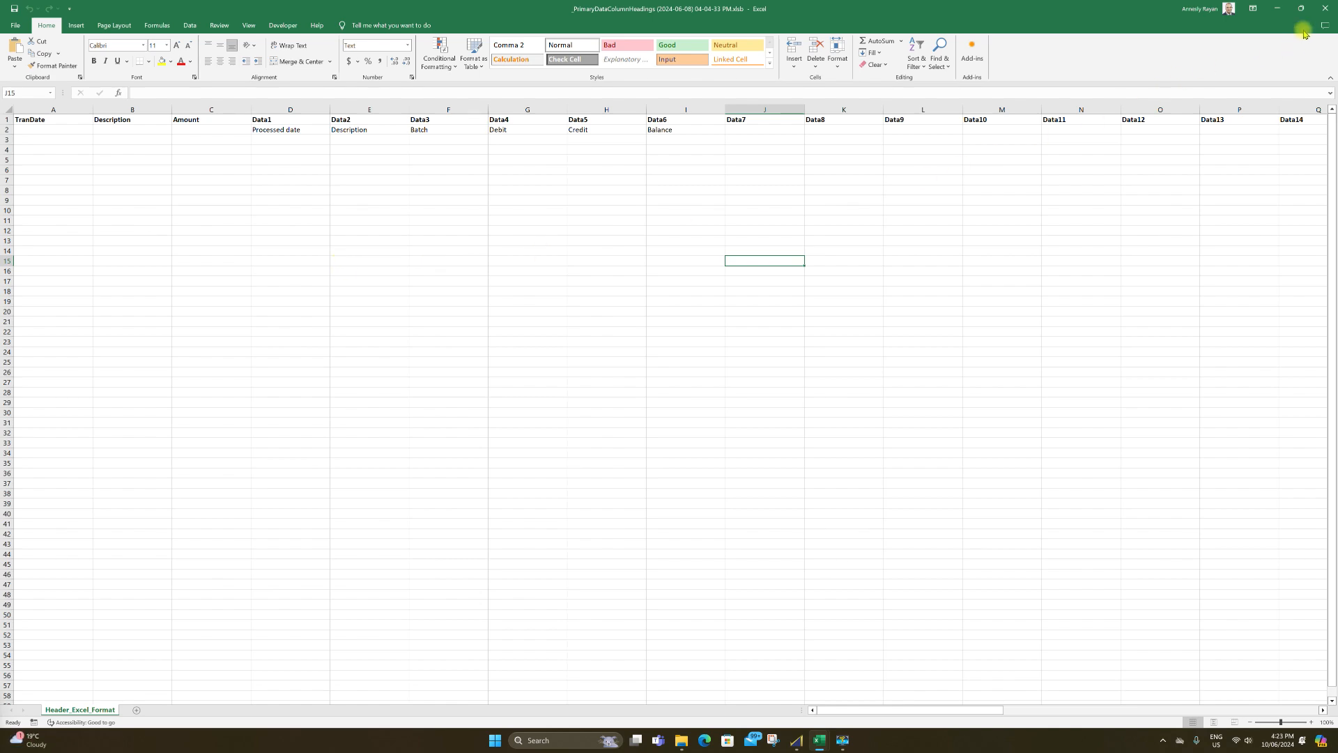
click(1317, 7)
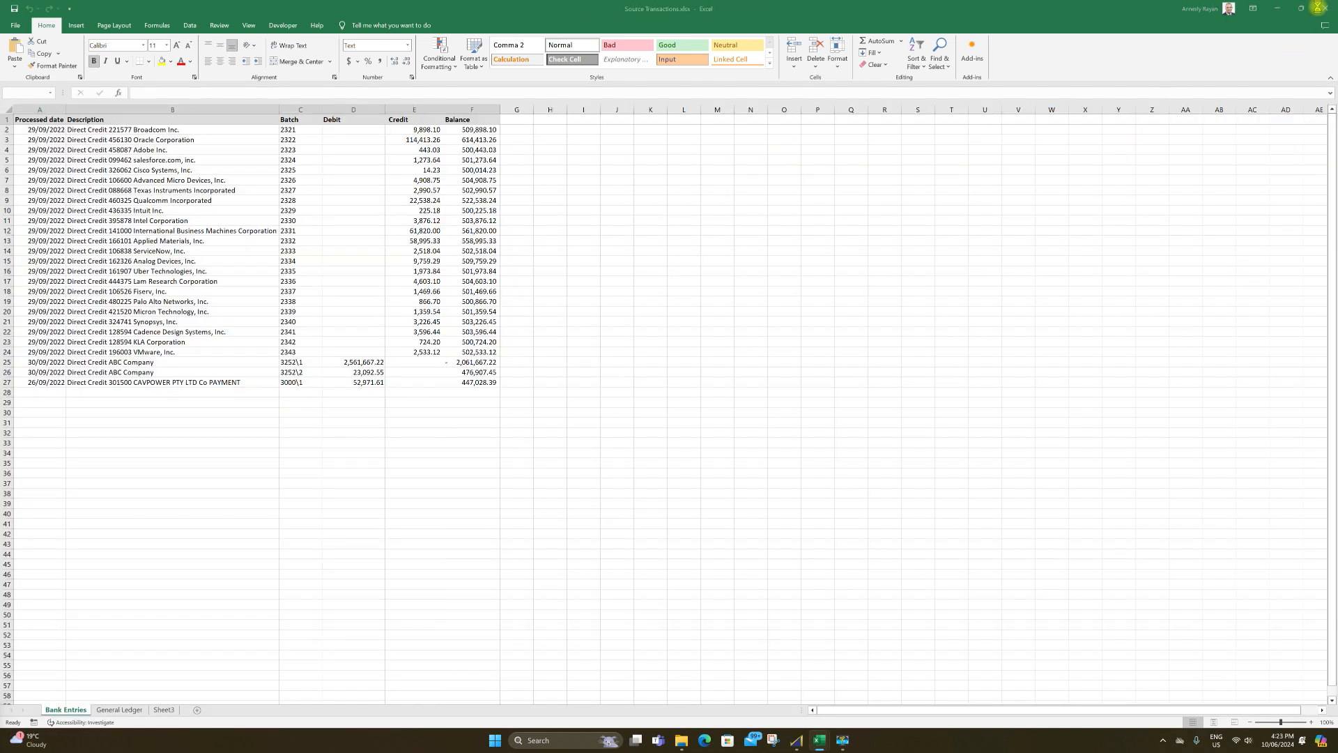
click(1278, 7)
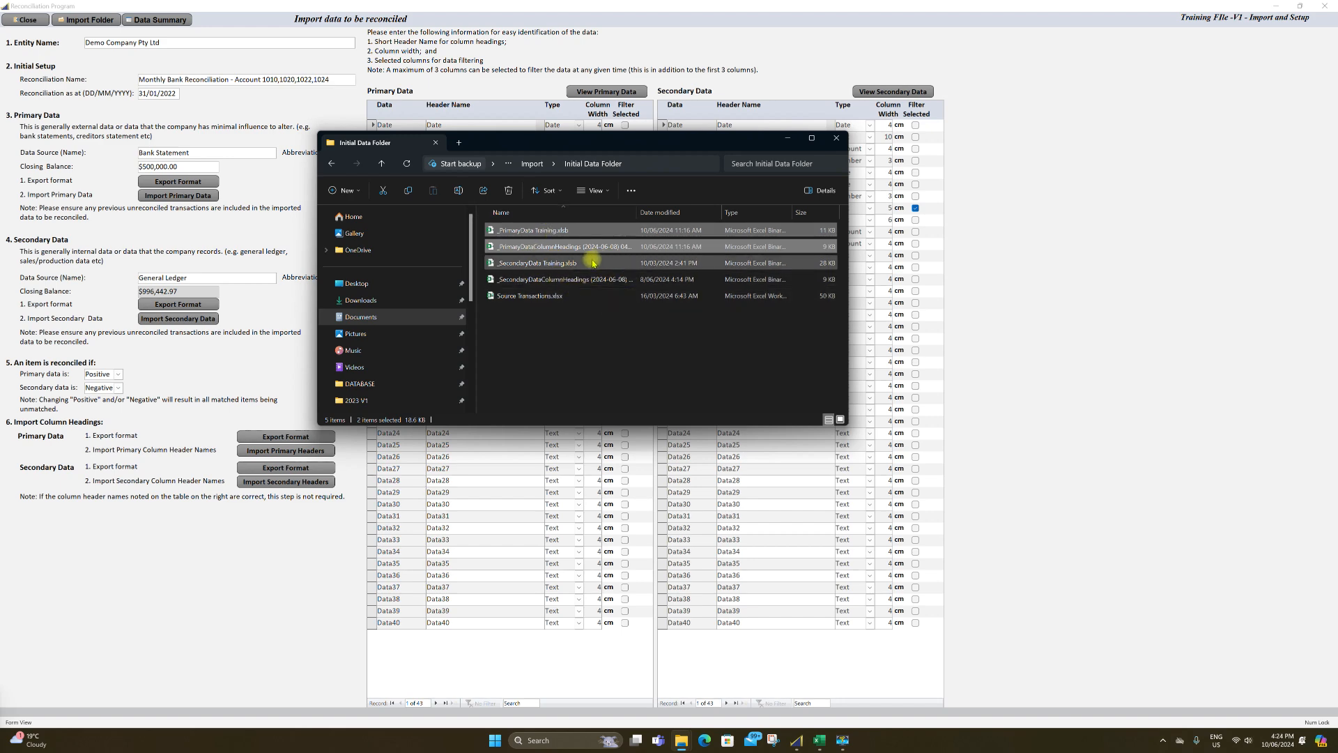
click(215, 234)
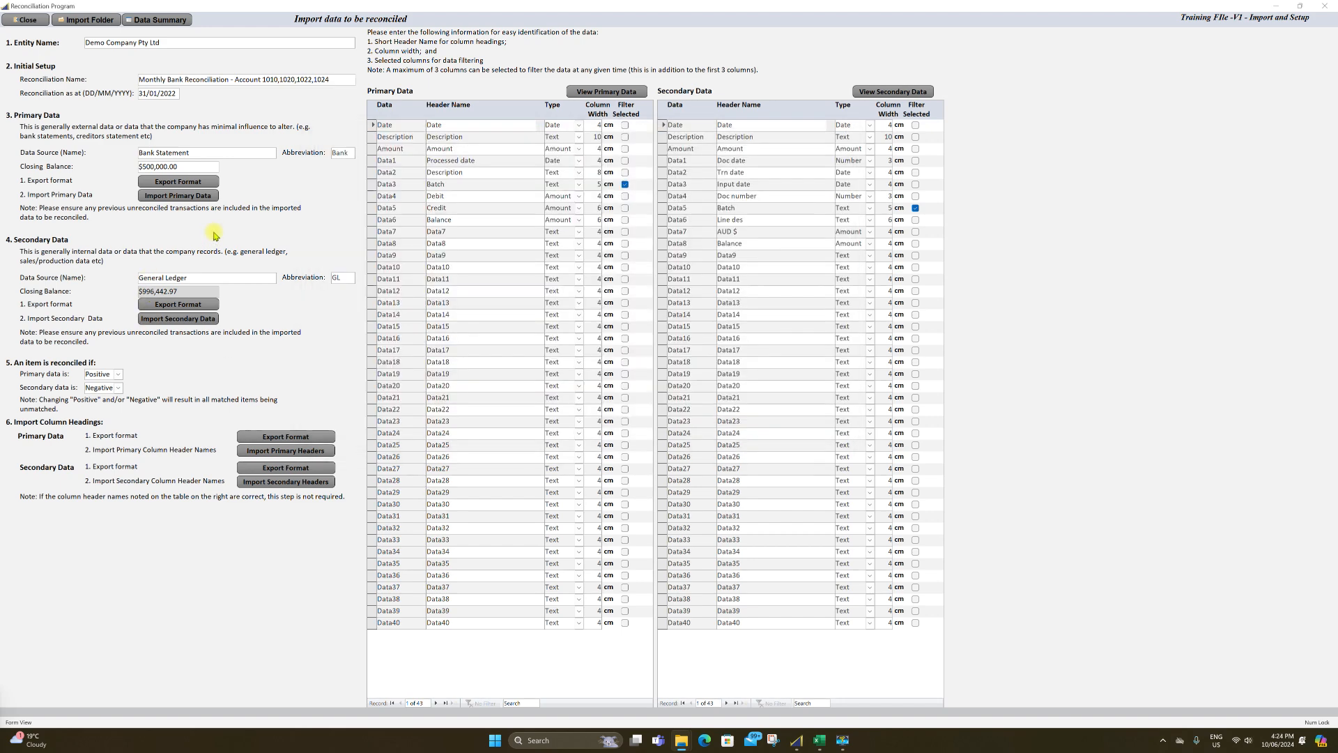
Import the primary data from _PrimaryData Training.xlsb in the Initial Data Folder
click(193, 198)
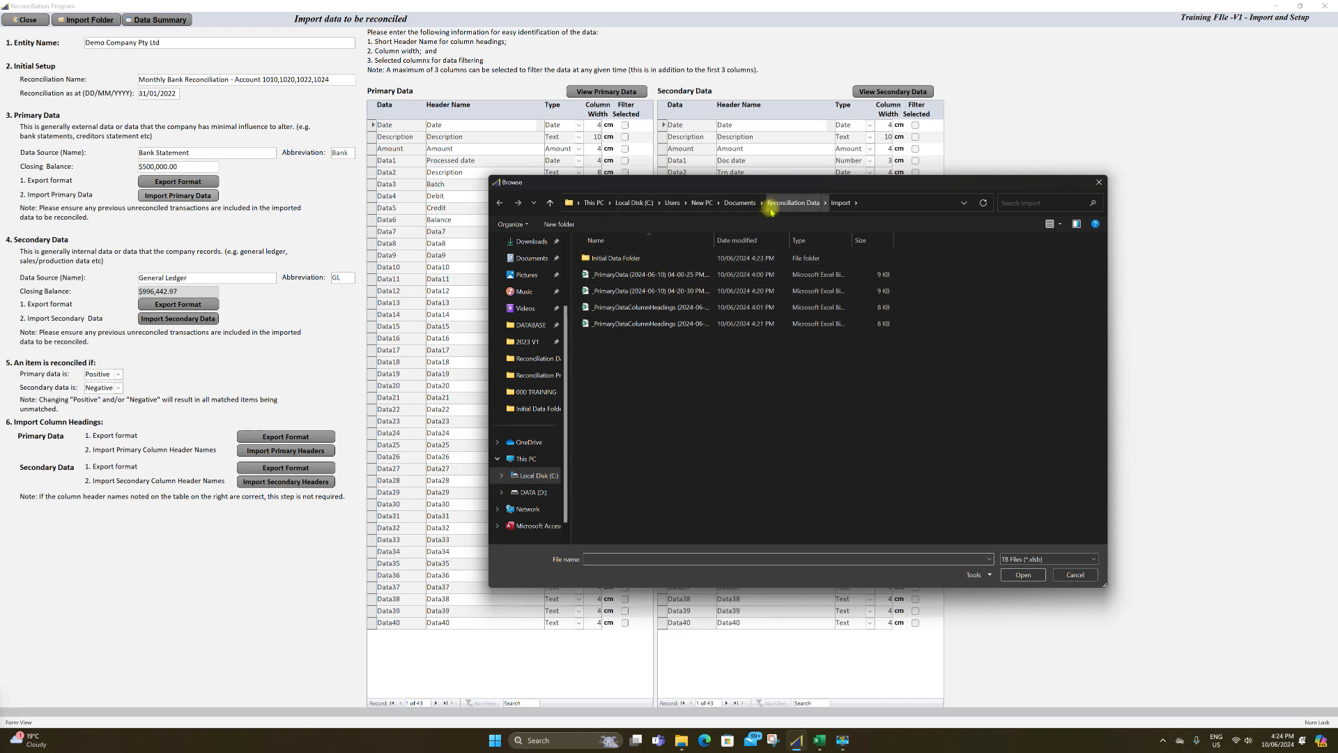
double_click(632, 258)
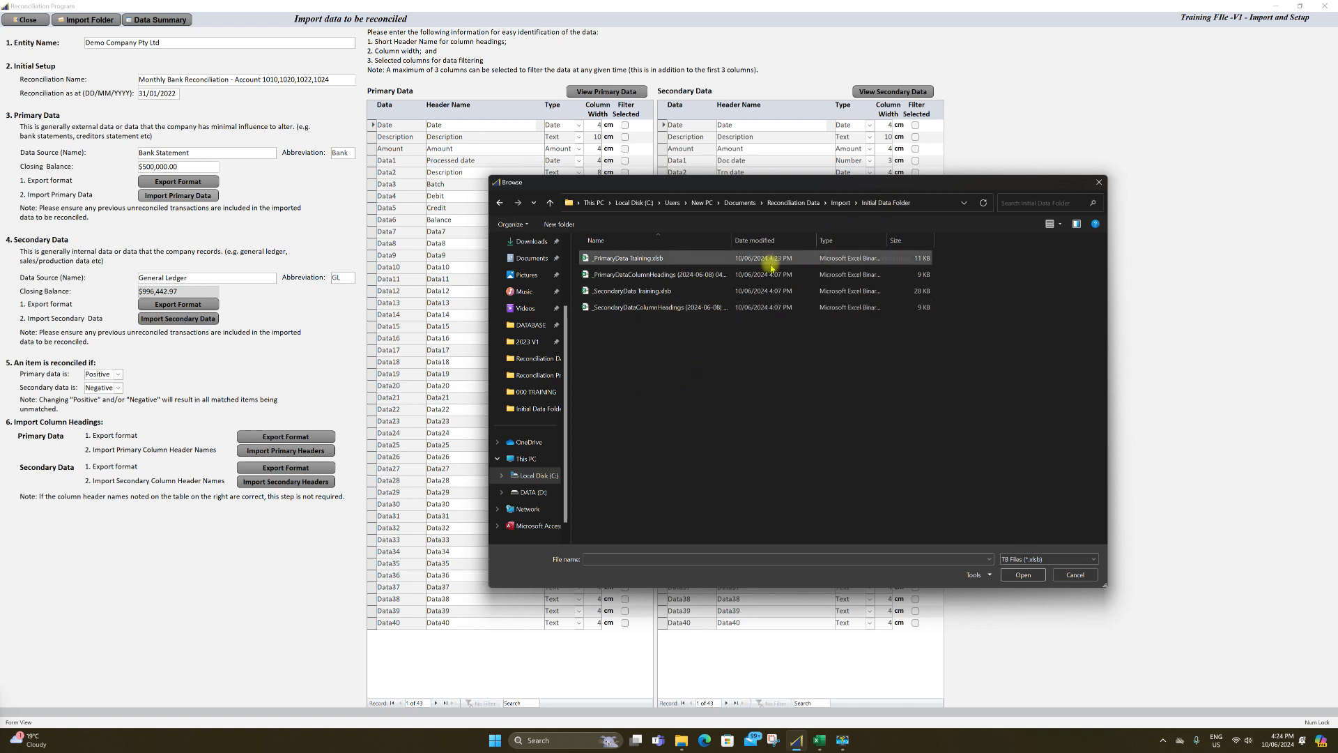
double_click(647, 259)
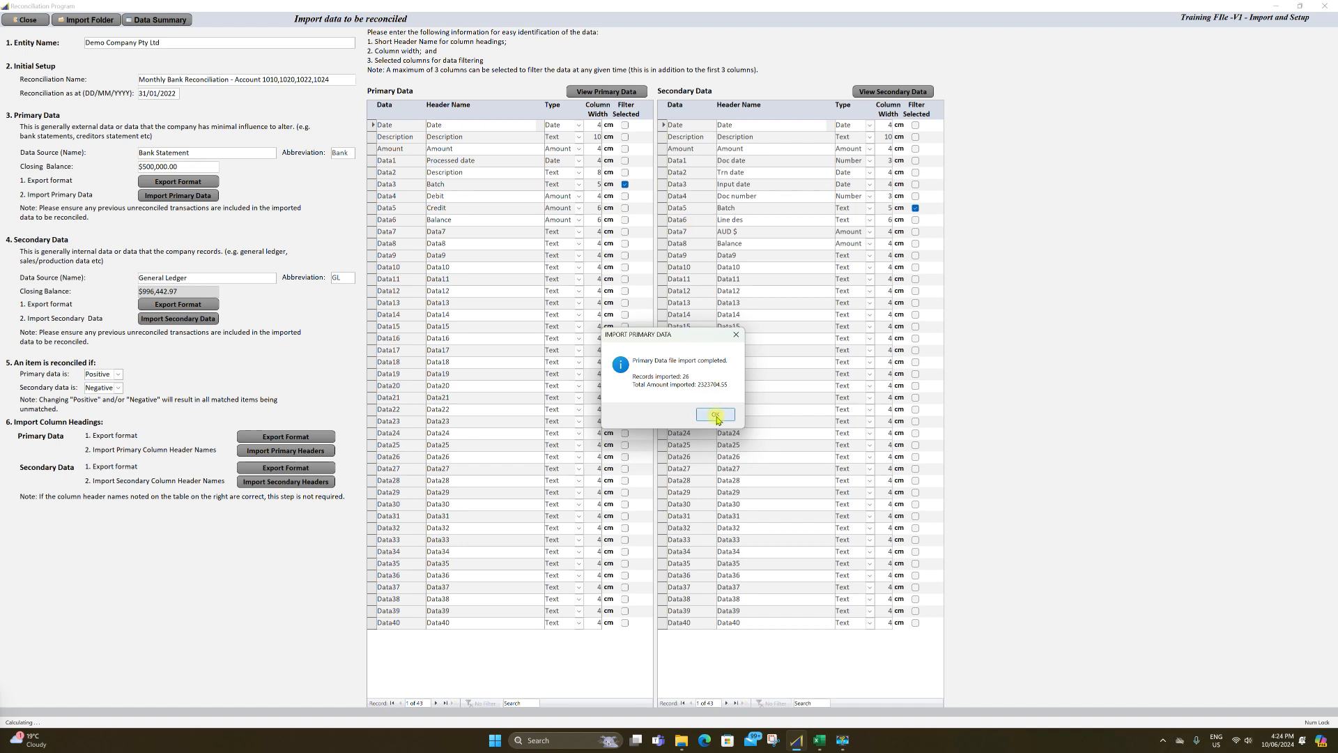
click(715, 415)
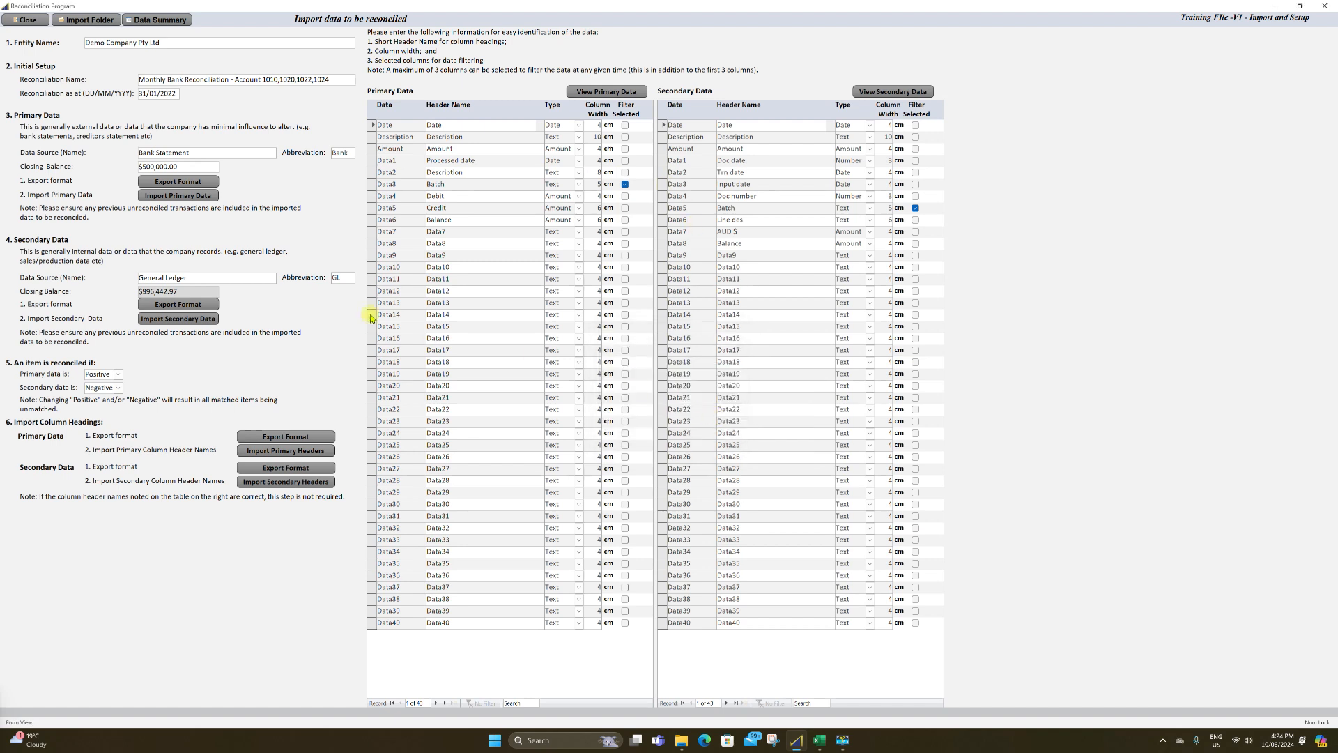
Change the primary data header names to Batch1 for Data3 and Debit2 for Data4
click(482, 183)
text(1)
click(472, 194)
click(488, 185)
Import the primary column header names from the _PrimaryDataColumnHeadings (2024-06-08) workbook in the Initial Data Folder
click(273, 451)
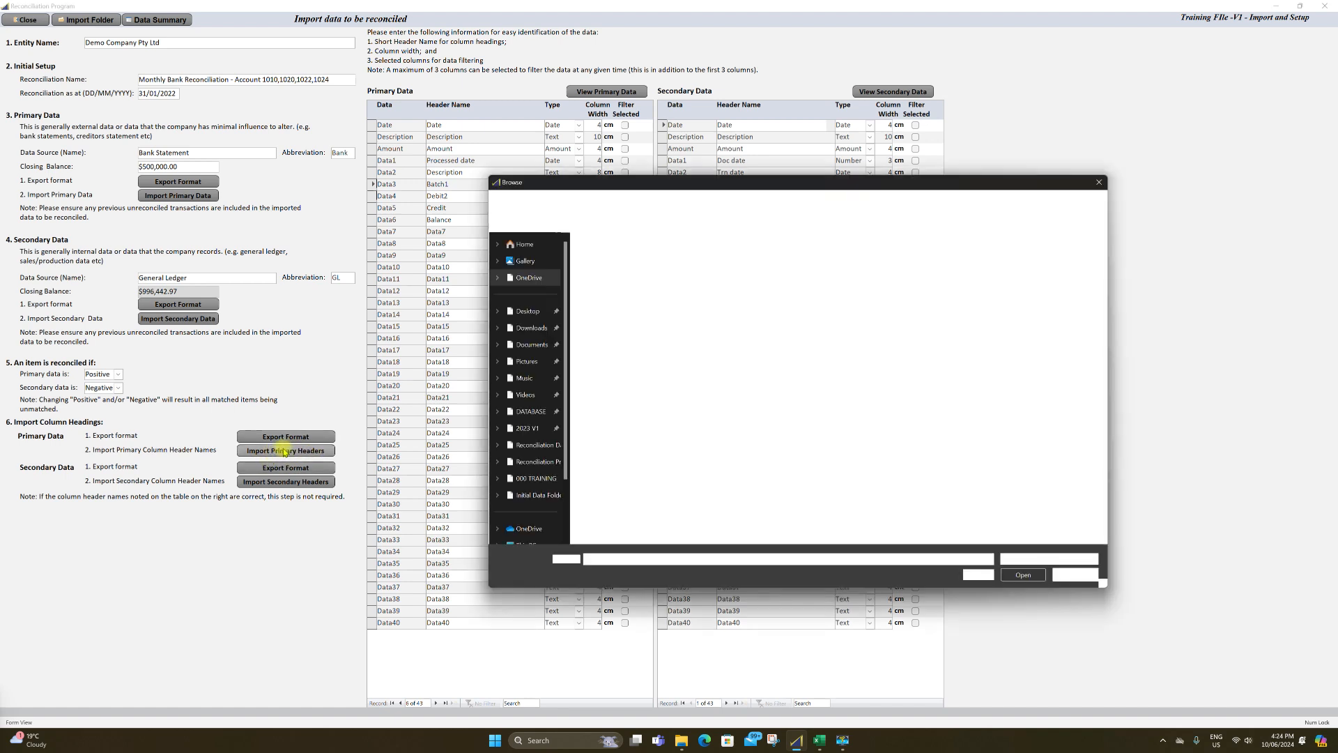
double_click(653, 258)
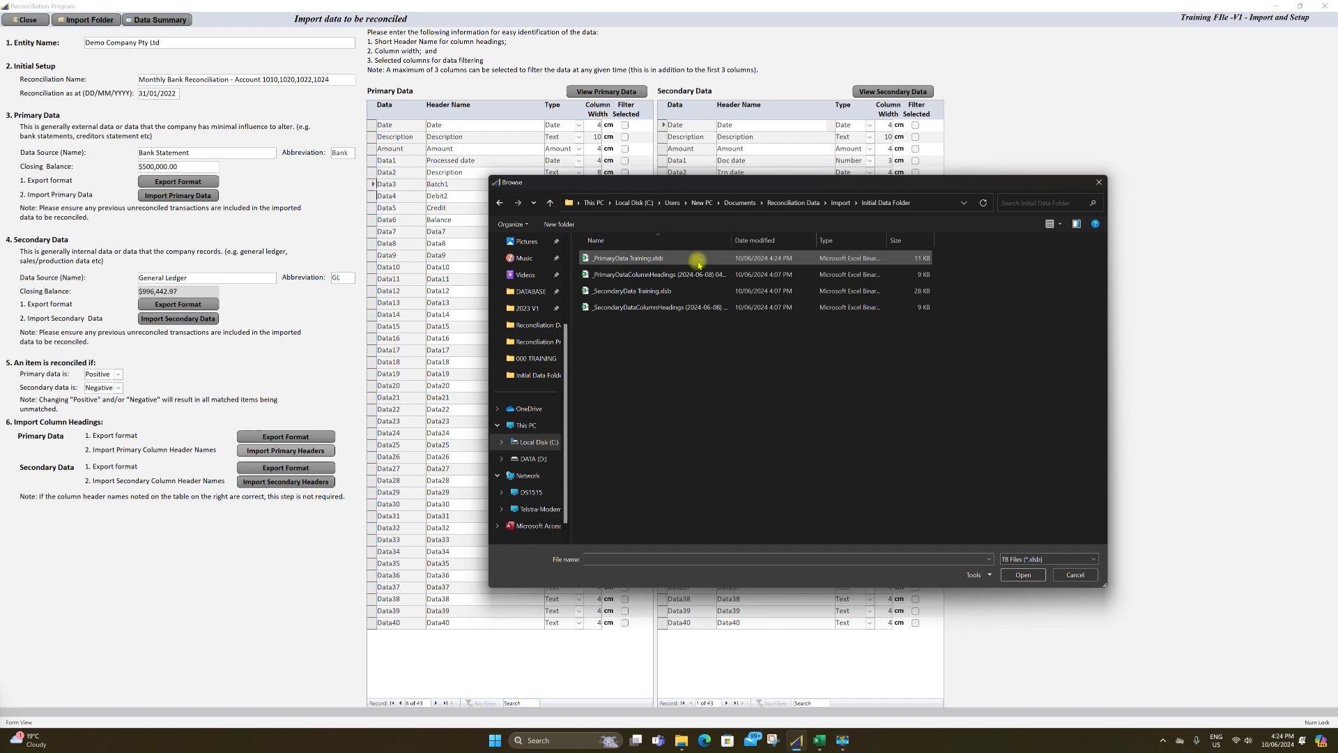
click(666, 275)
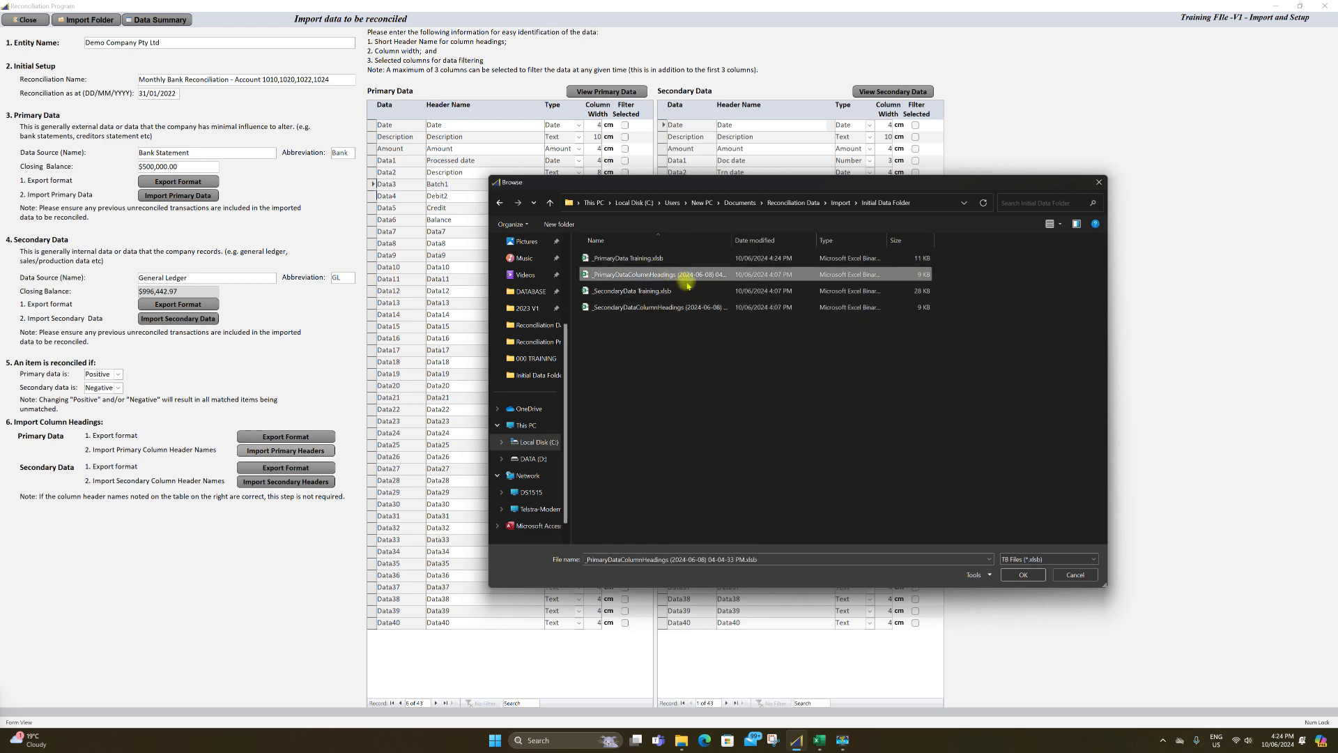
double_click(654, 276)
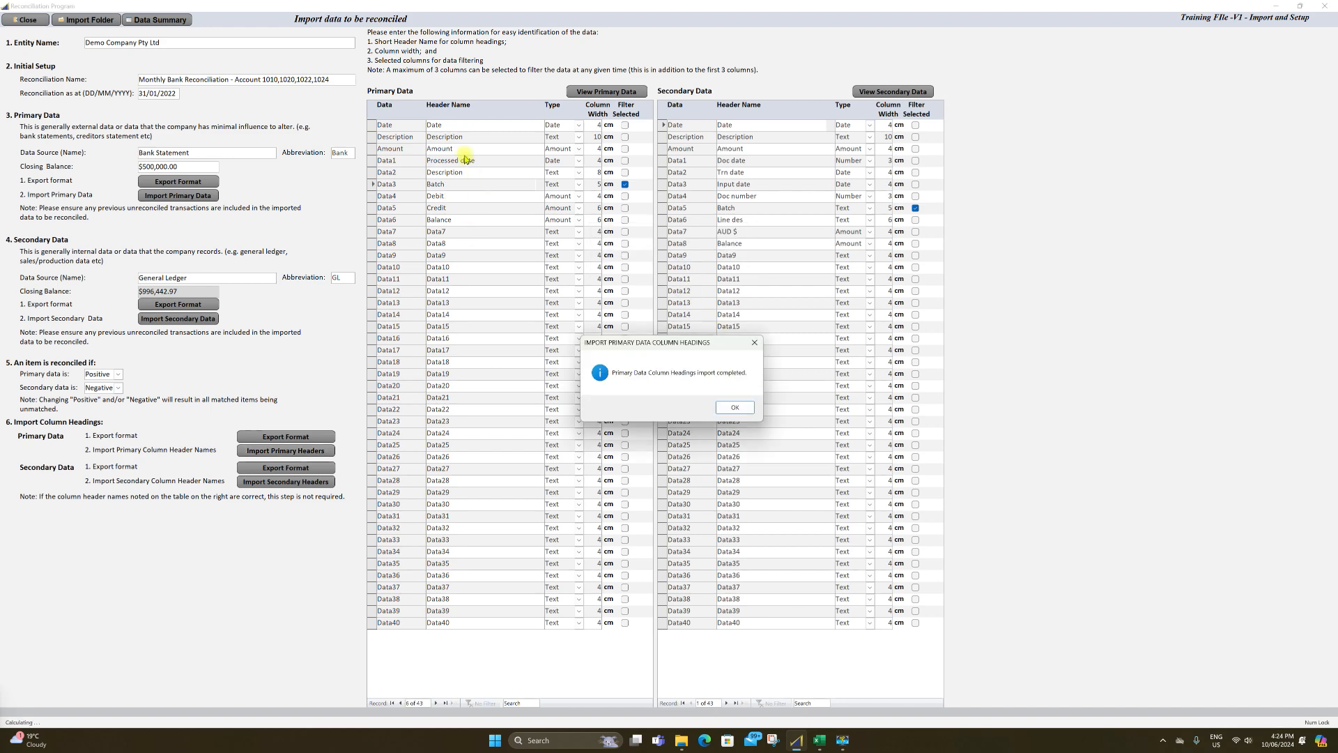
click(734, 408)
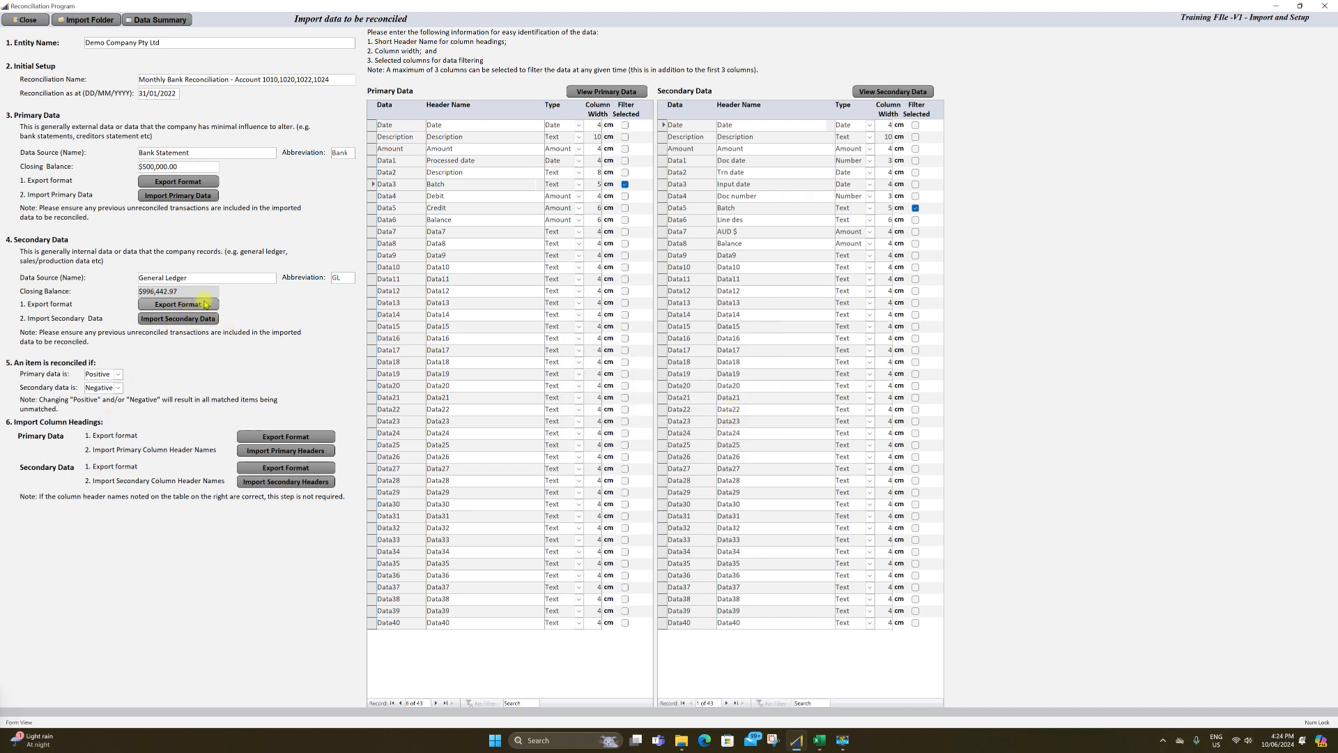
Import the secondary data from _SecondaryData Training.xlsb in the Initial Data Folder
click(192, 321)
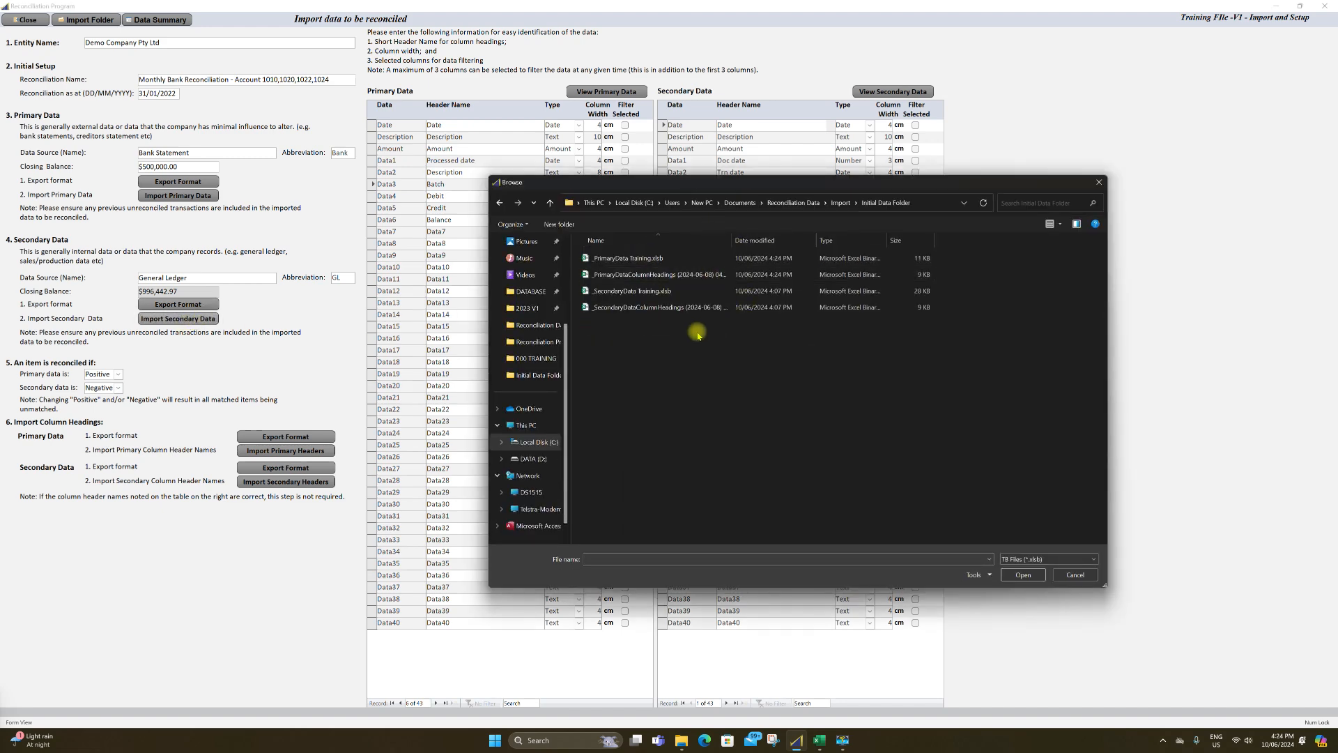
double_click(636, 290)
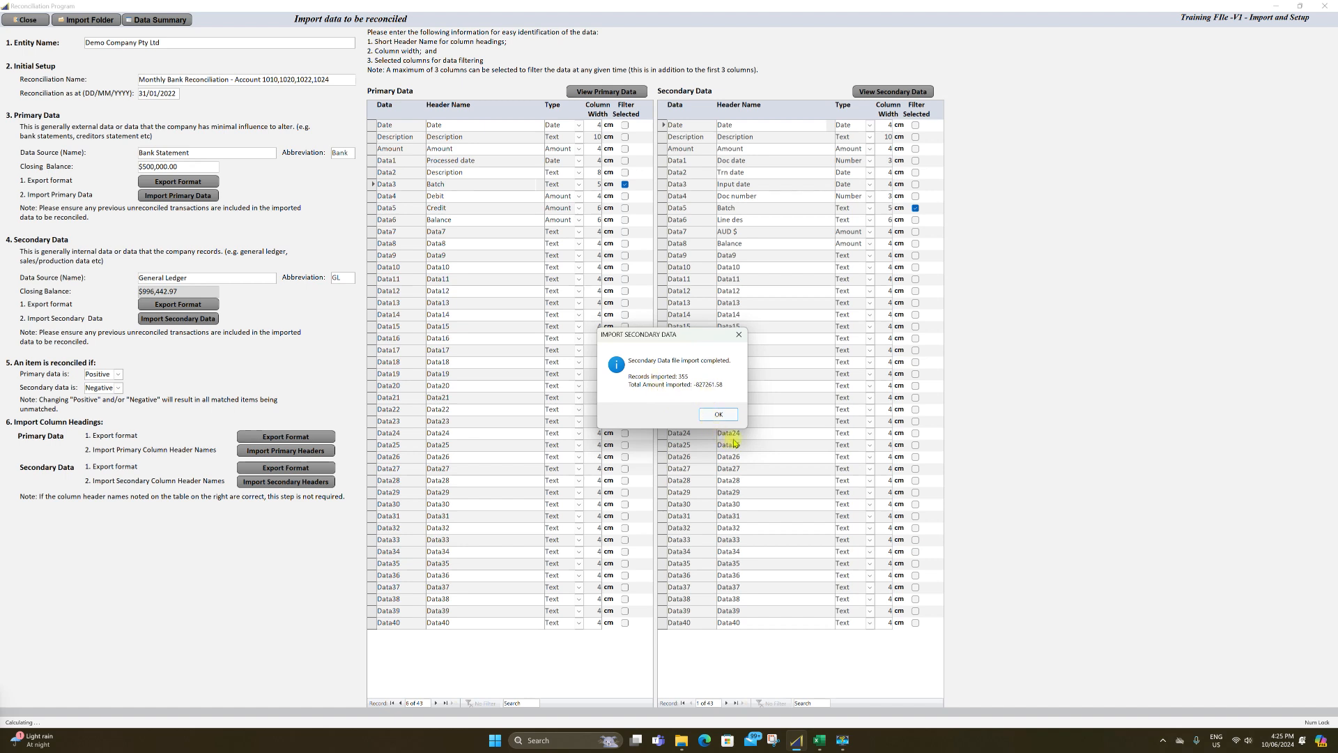
click(717, 414)
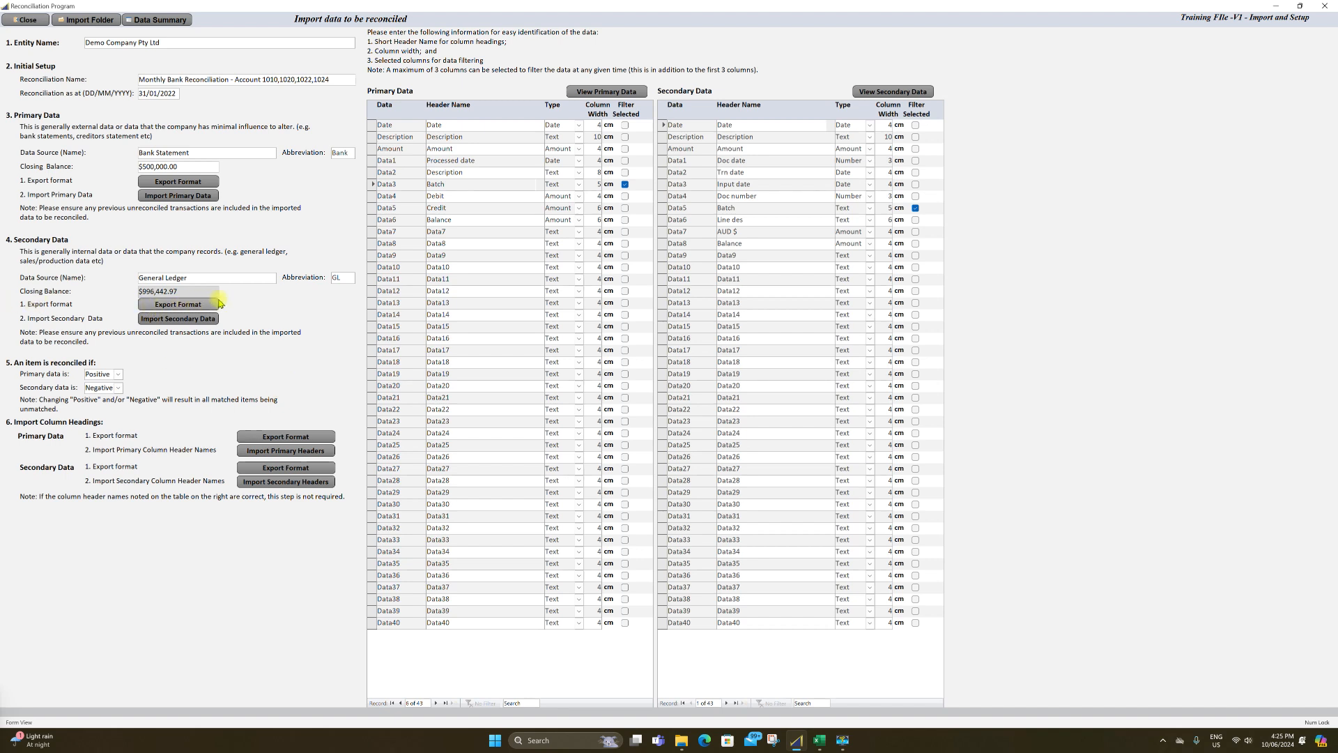
Import the secondary column header names from the _SecondaryDataColumnHeadings (2024-06-08) workbook in the Initial Data Folder
click(282, 485)
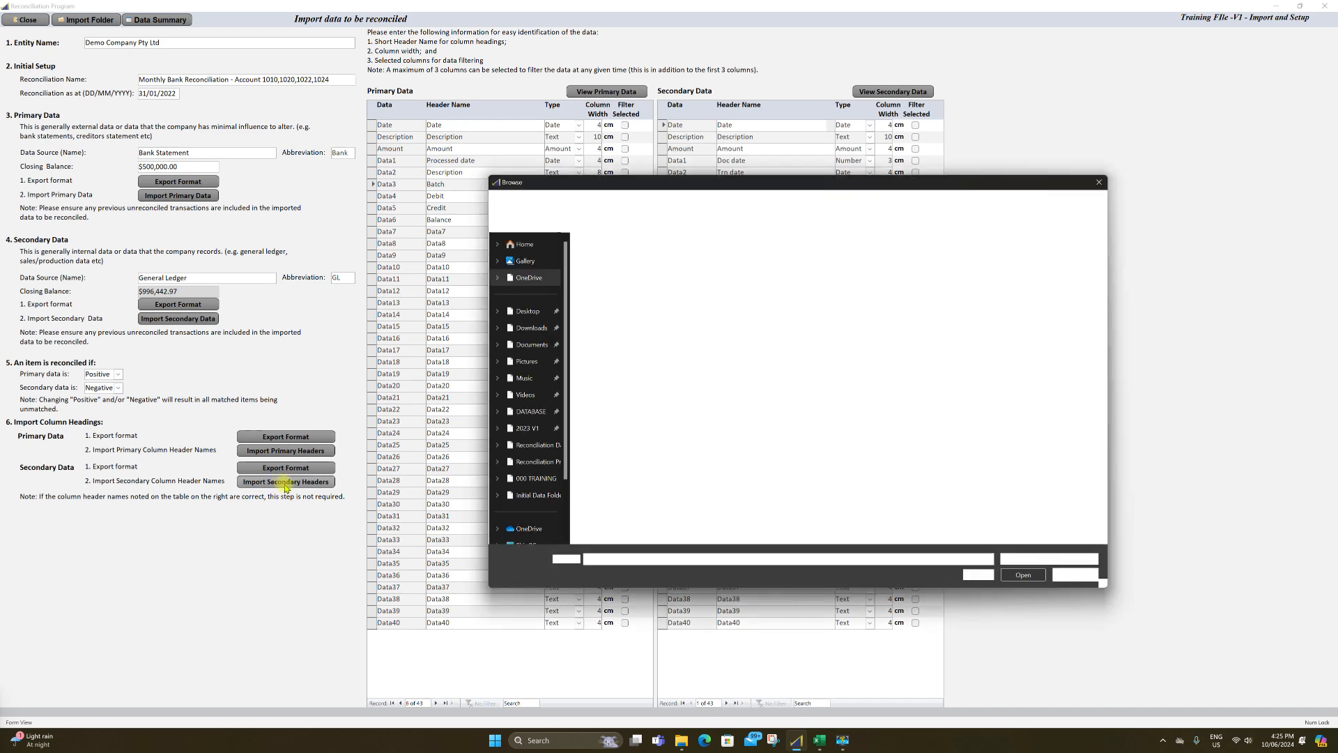
double_click(614, 259)
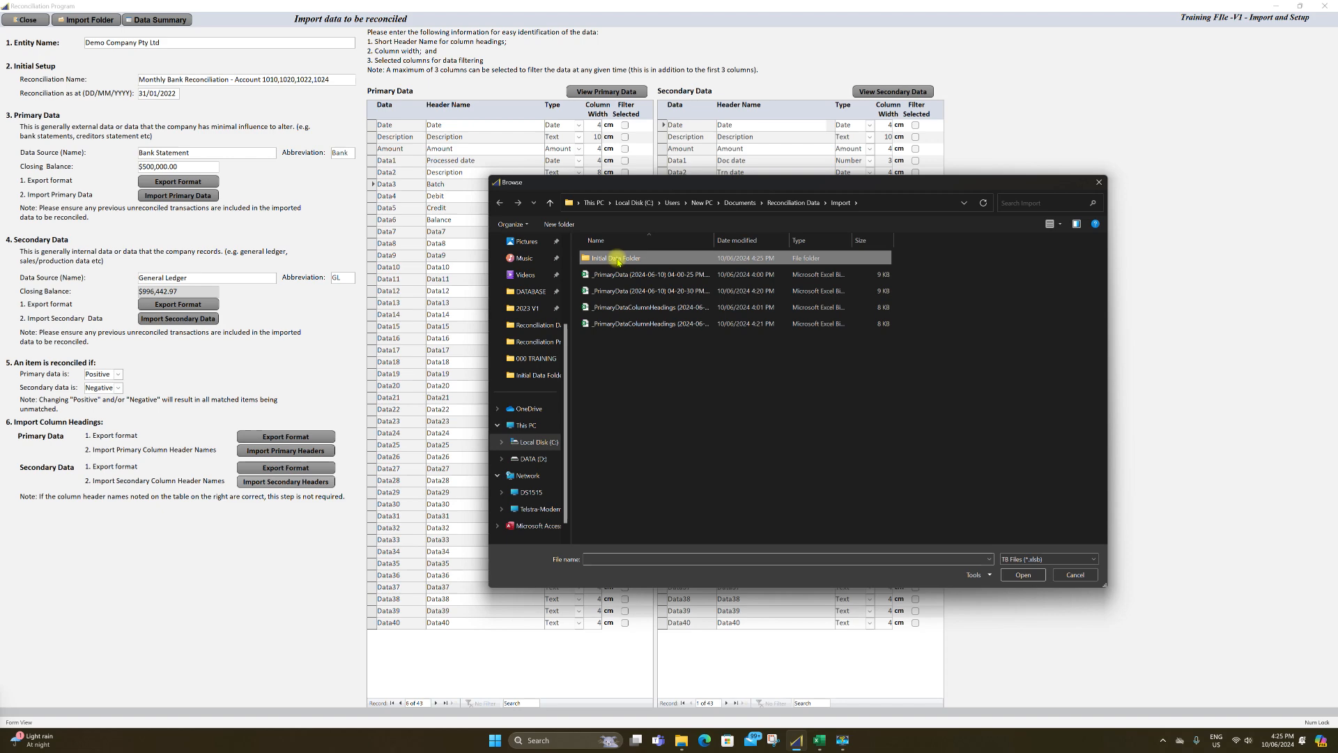
double_click(675, 307)
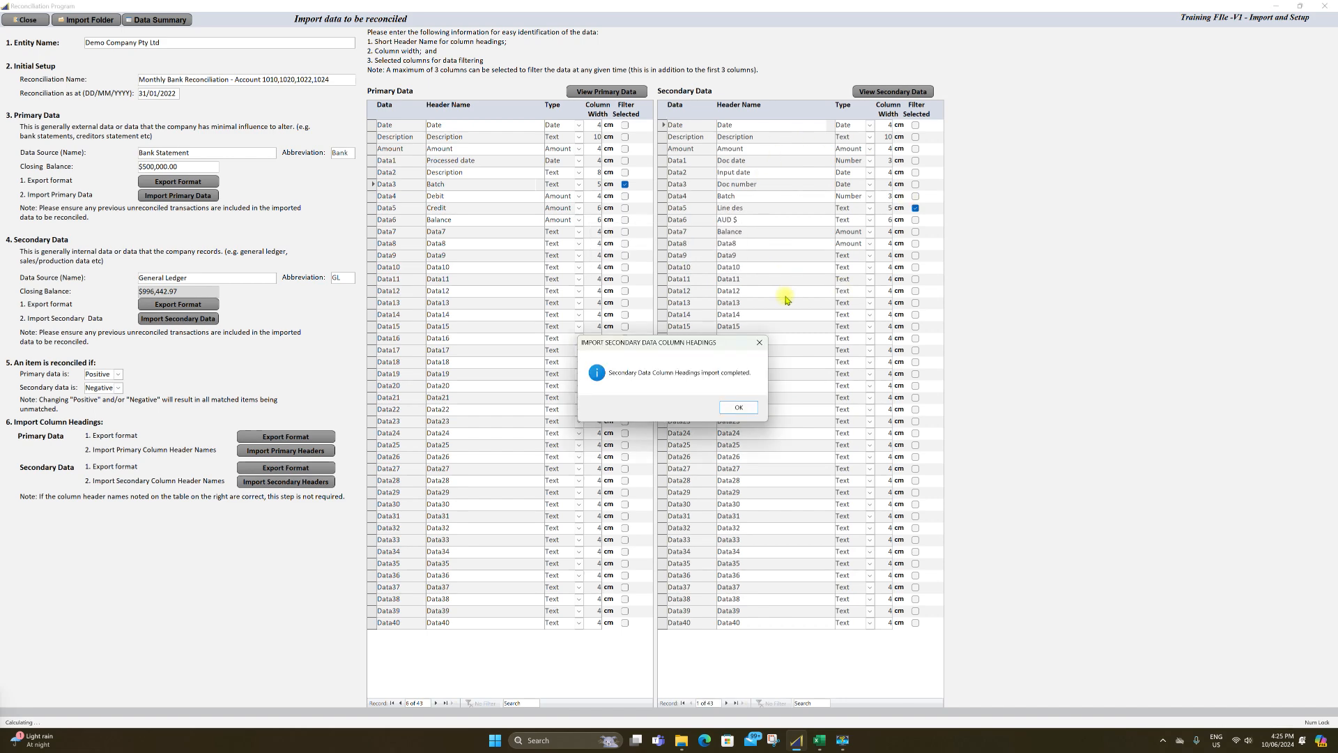
click(738, 407)
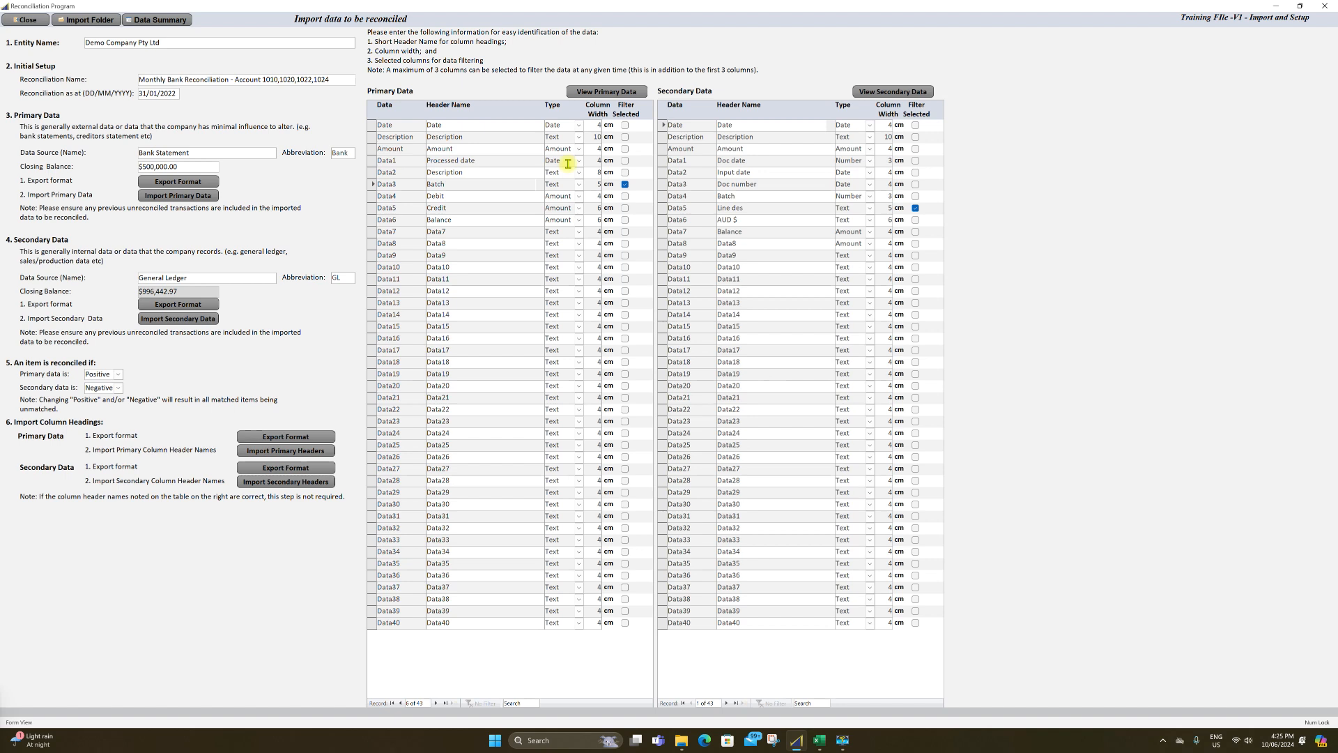
Set the primary Data6 Balance column type to Date and check its effect in the primary data view
click(580, 222)
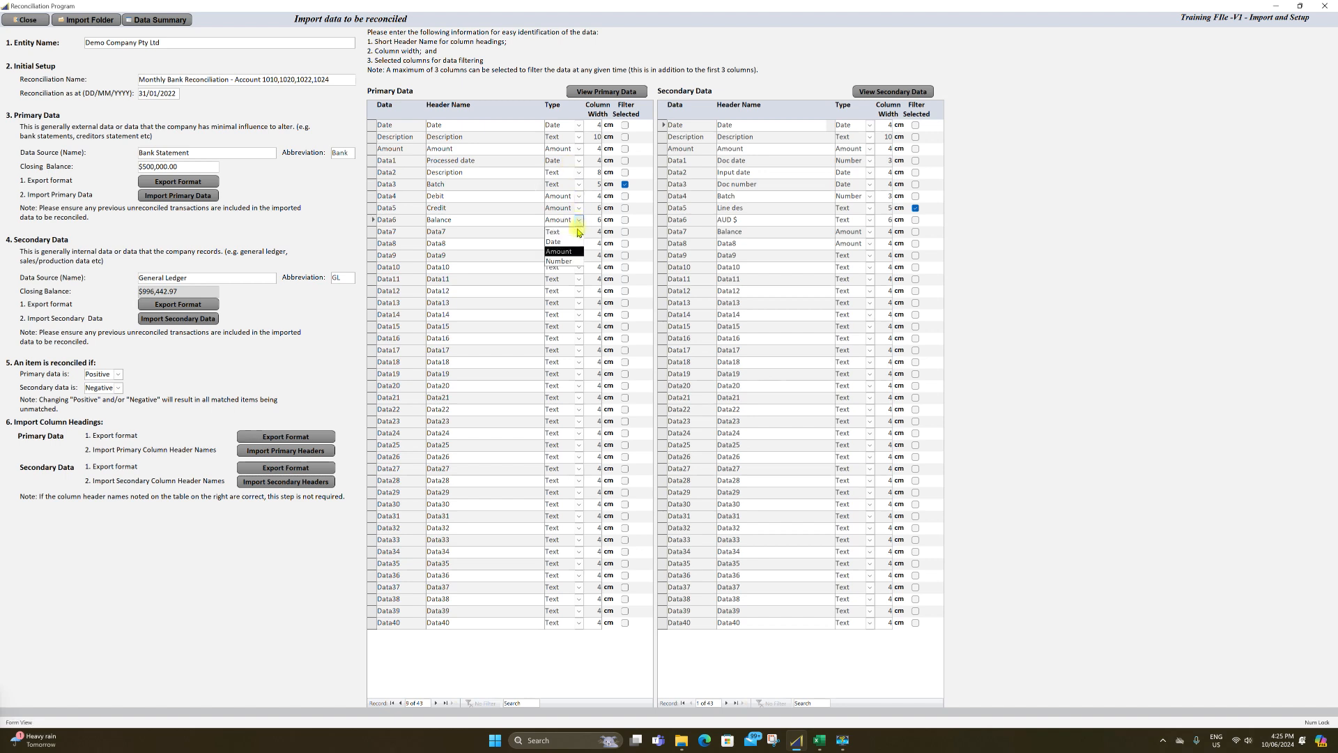
click(557, 231)
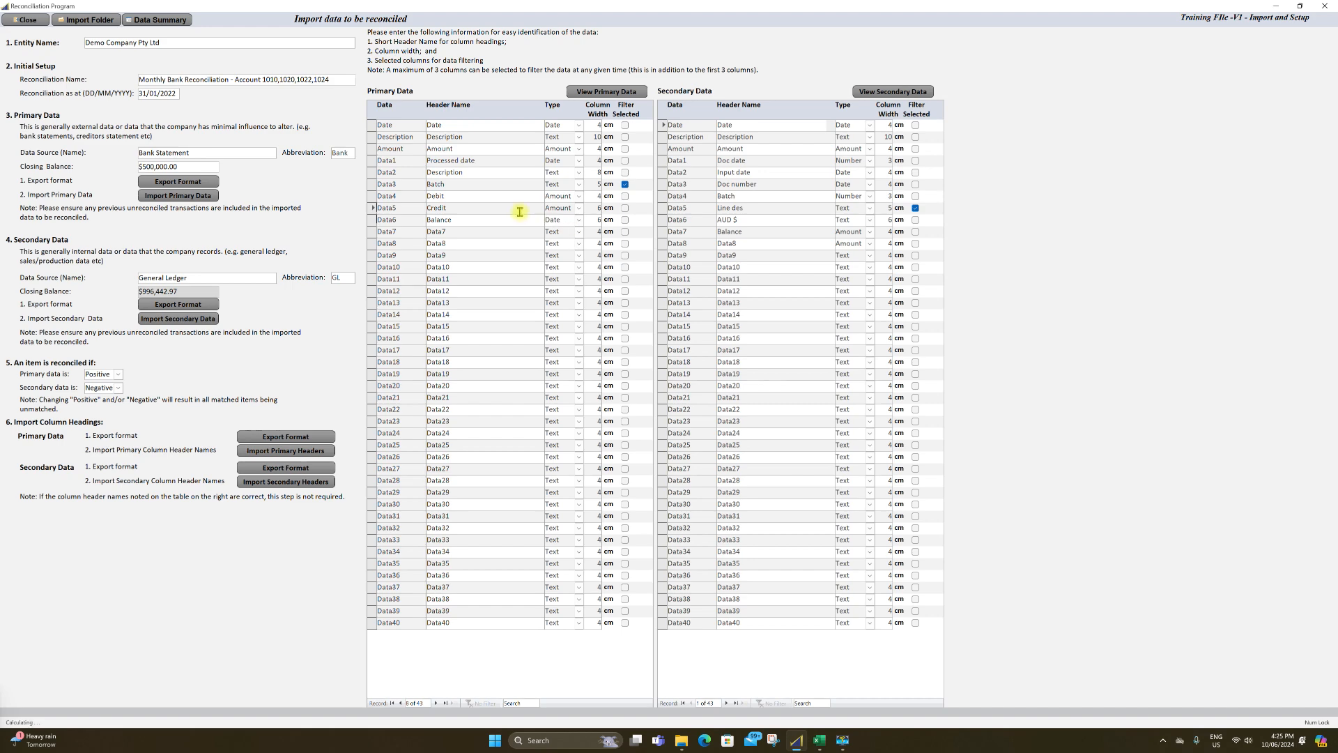
click(606, 91)
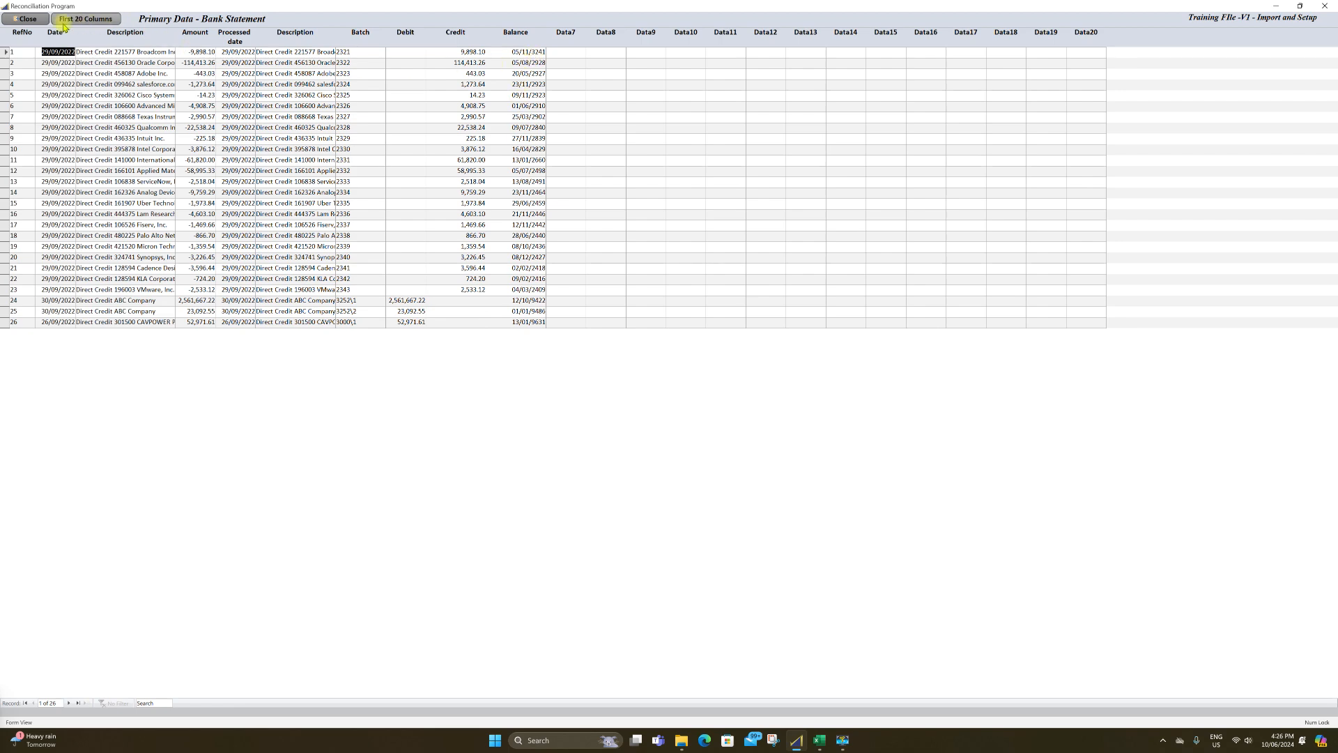
click(28, 19)
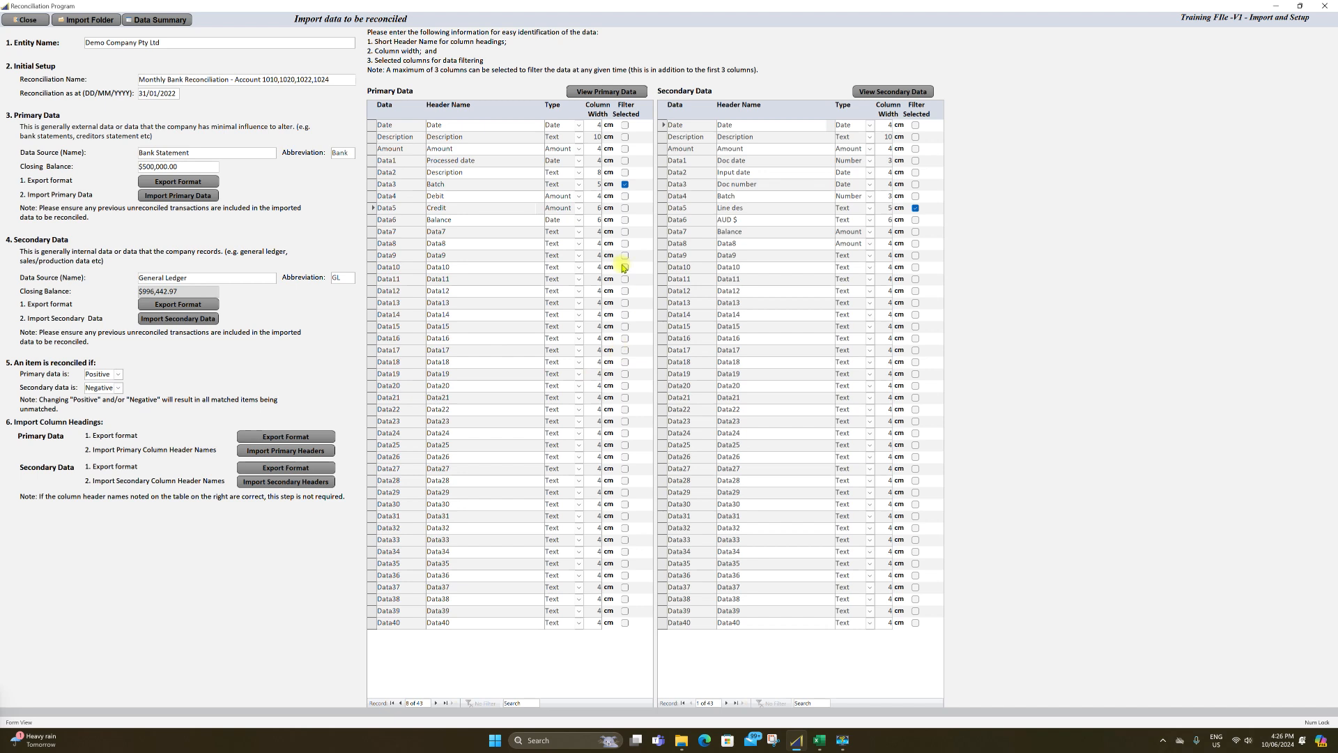
Set the primary Data6 Balance column type back to Amount
click(578, 220)
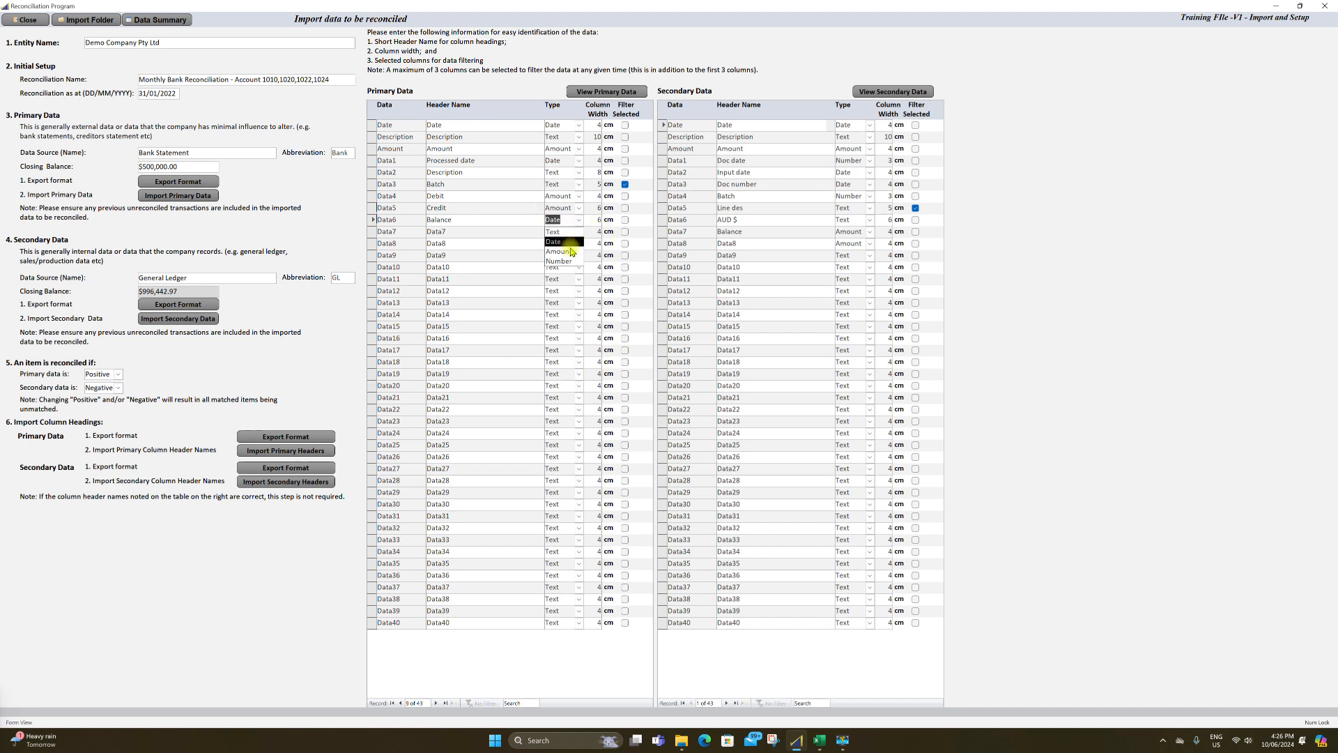
click(566, 252)
click(510, 199)
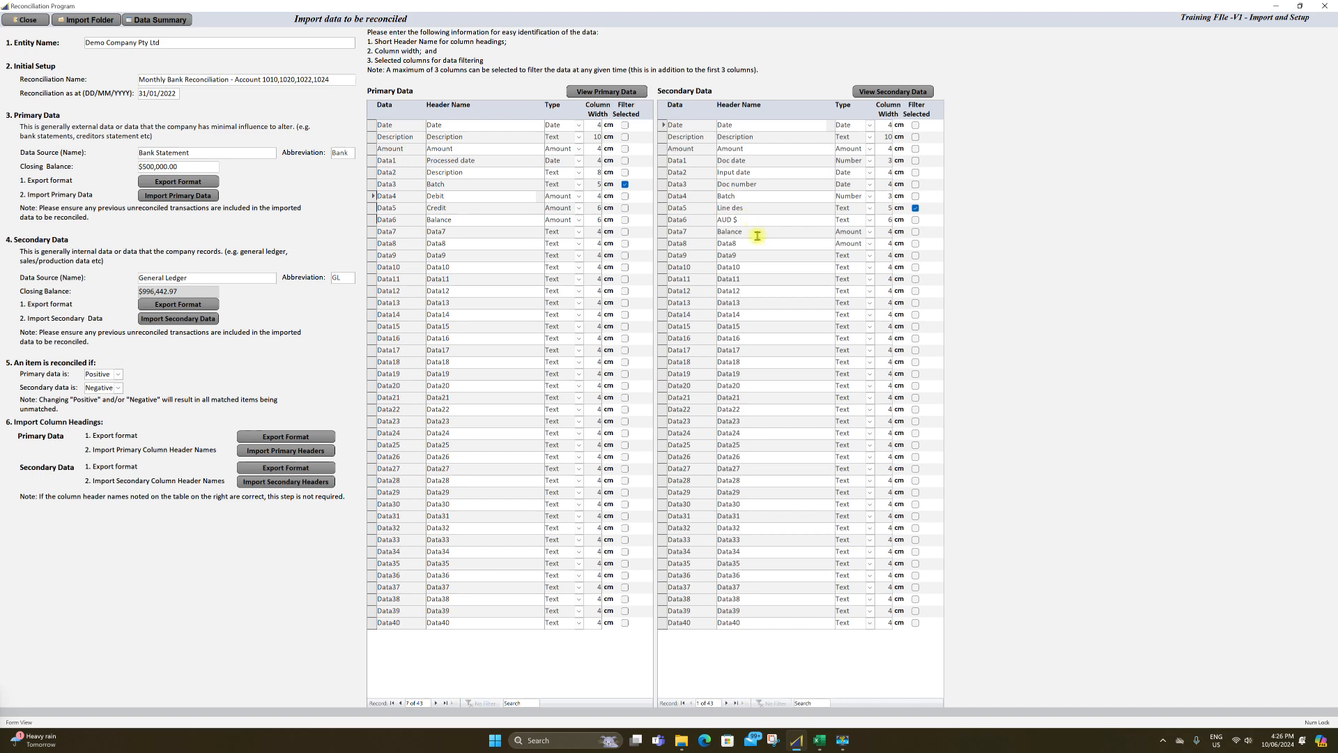
View the secondary general ledger data and compare the Data8 and Doc date columns with their headings
click(899, 92)
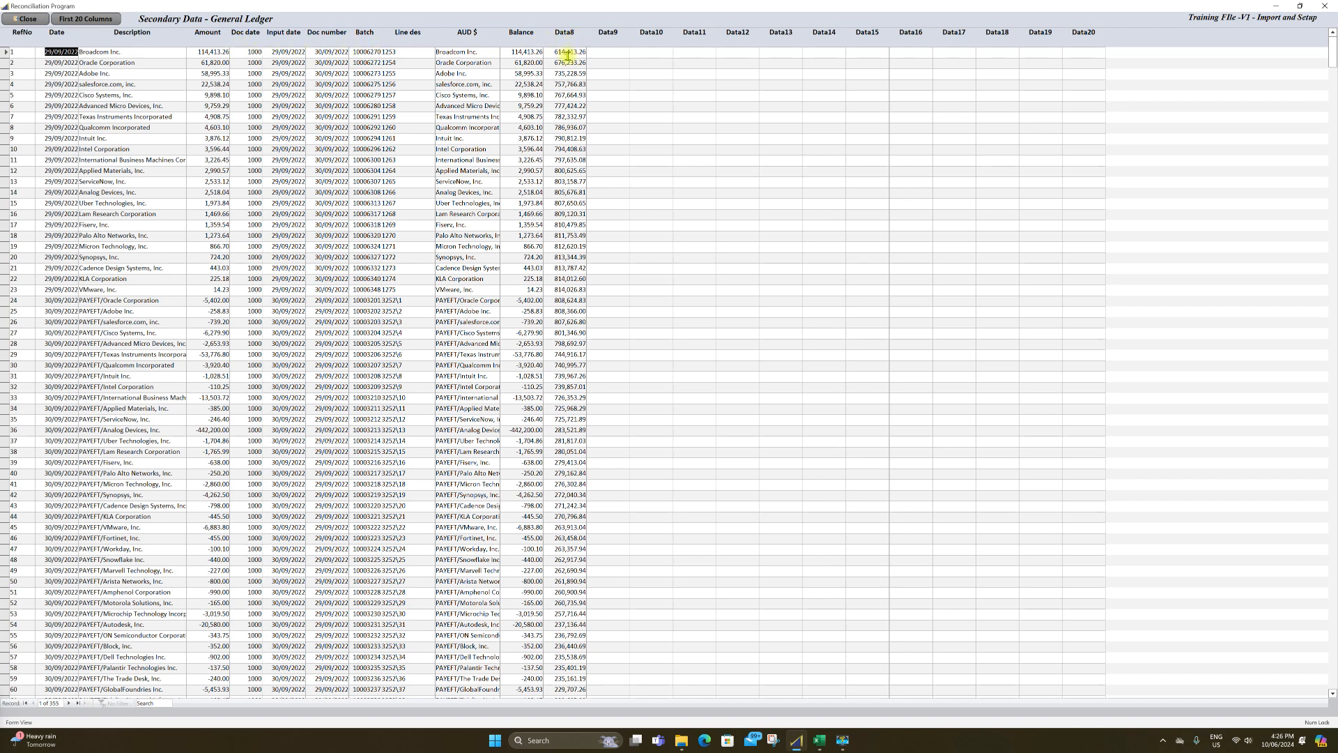
click(569, 62)
click(255, 73)
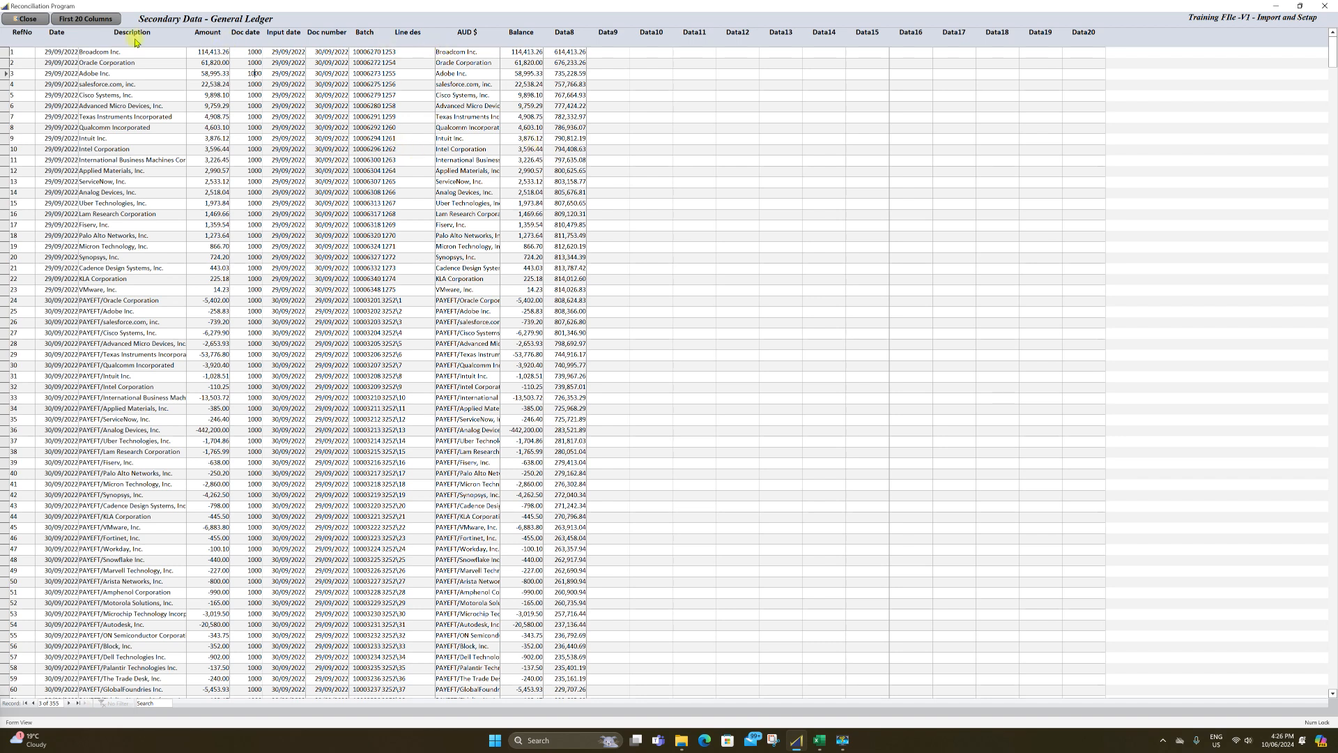
click(28, 19)
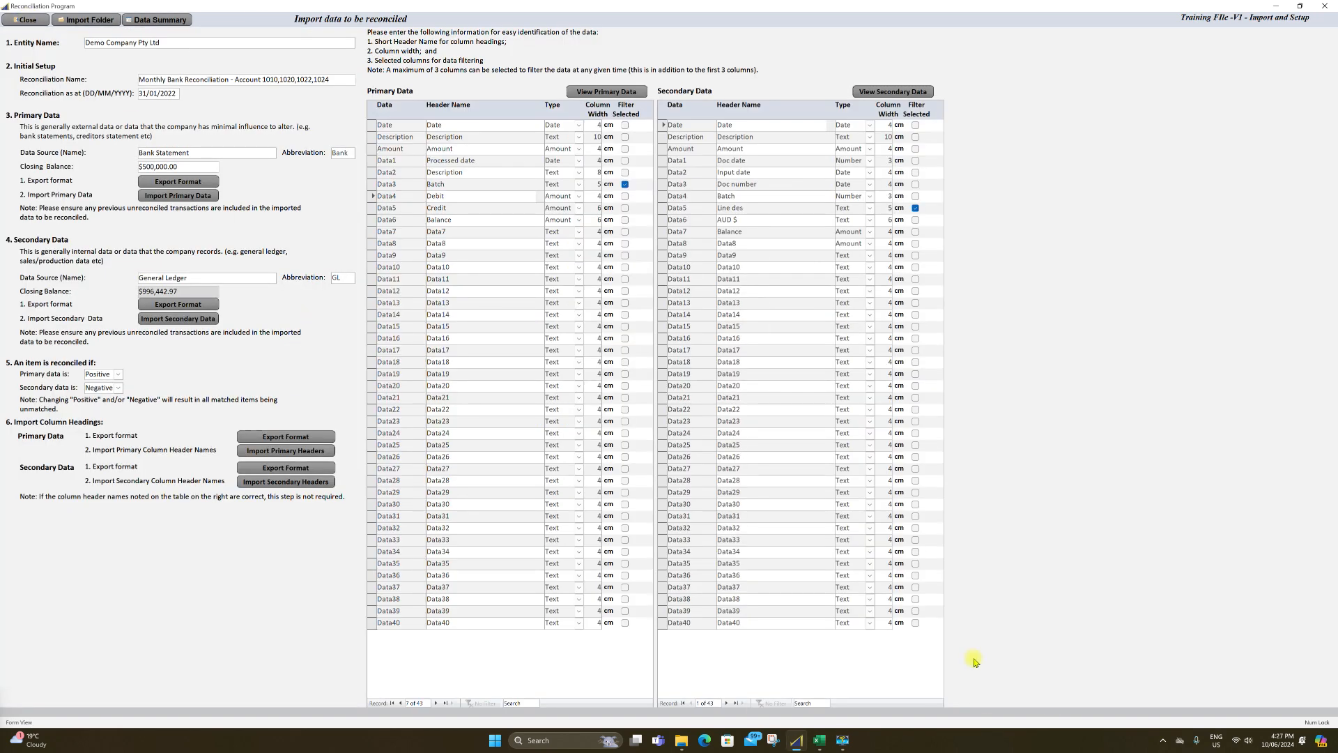
Shift the secondary header names down one row: Data8 Balance, Data7 AUD $, Data6 Line des, Data5 Batch and Data4 Doc number
click(717, 230)
key(ctrl+c)
mouse_move(743, 244)
mouse_down()
mouse_move(711, 246)
mouse_move(688, 202)
mouse_up()
key(ctrl+v)
key(ctrl+c)
key(ctrl+v)
key(ctrl+c)
mouse_move(749, 223)
mouse_down()
mouse_move(713, 222)
mouse_move(718, 198)
mouse_up()
key(ctrl+v)
key(ctrl+c)
mouse_move(751, 209)
mouse_down()
mouse_move(717, 209)
mouse_move(697, 184)
mouse_move(747, 198)
mouse_move(718, 198)
mouse_move(697, 172)
mouse_up()
key(ctrl+v)
key(ctrl+c)
key(ctrl+v)
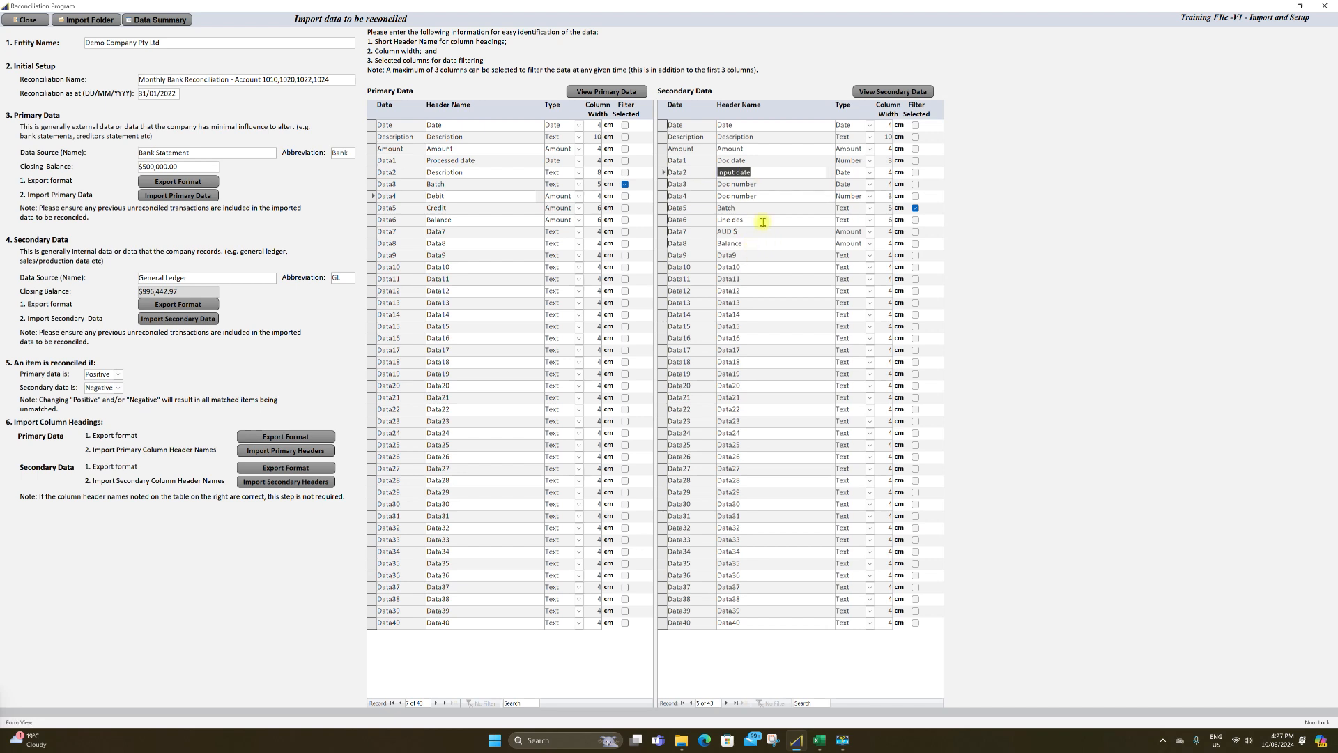
Set the secondary header names to Input date for Data3 and GL Ac for Data2, and open the secondary data view
key(ctrl+c)
drag(766, 183, 718, 183)
key(ctrl+v)
drag(761, 172, 718, 172)
text(A)
click(779, 207)
click(881, 87)
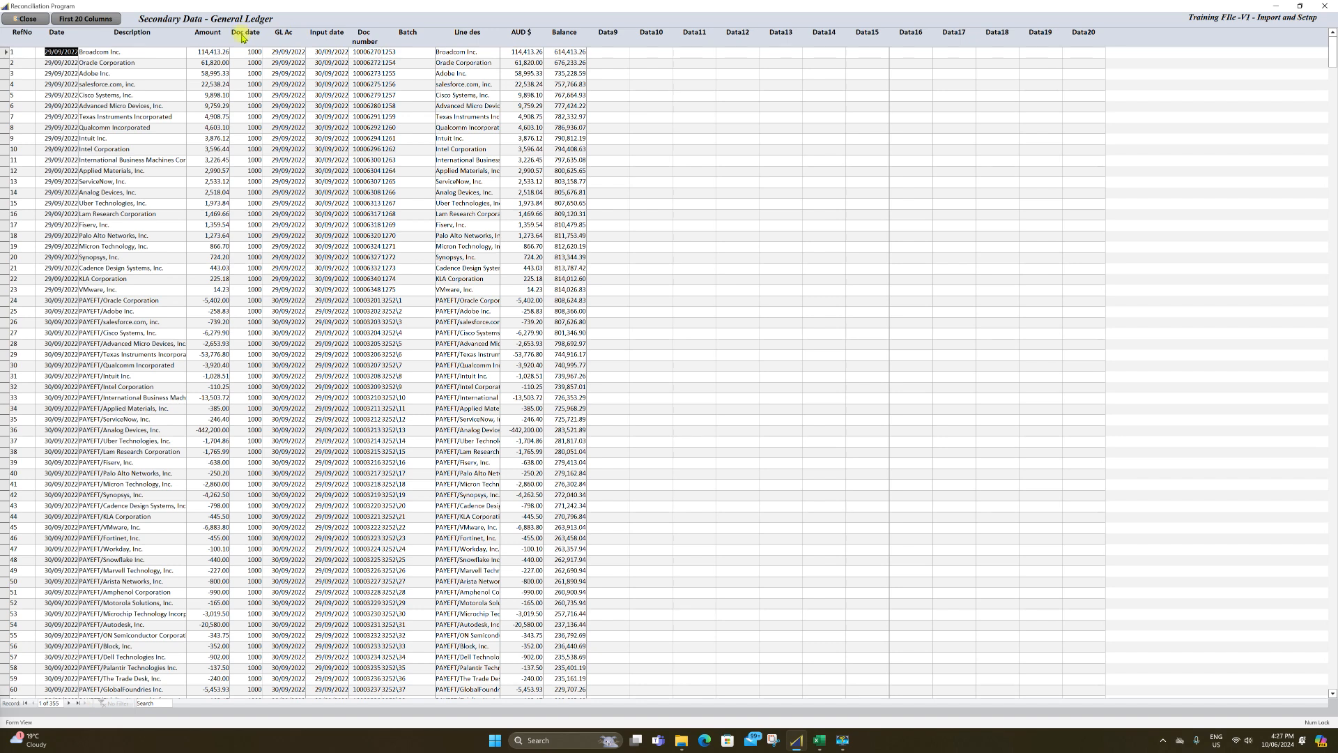
Swap the first two secondary header names to GL Ac for Data1 and Doc date for Data2, and check them in the secondary data view
click(26, 18)
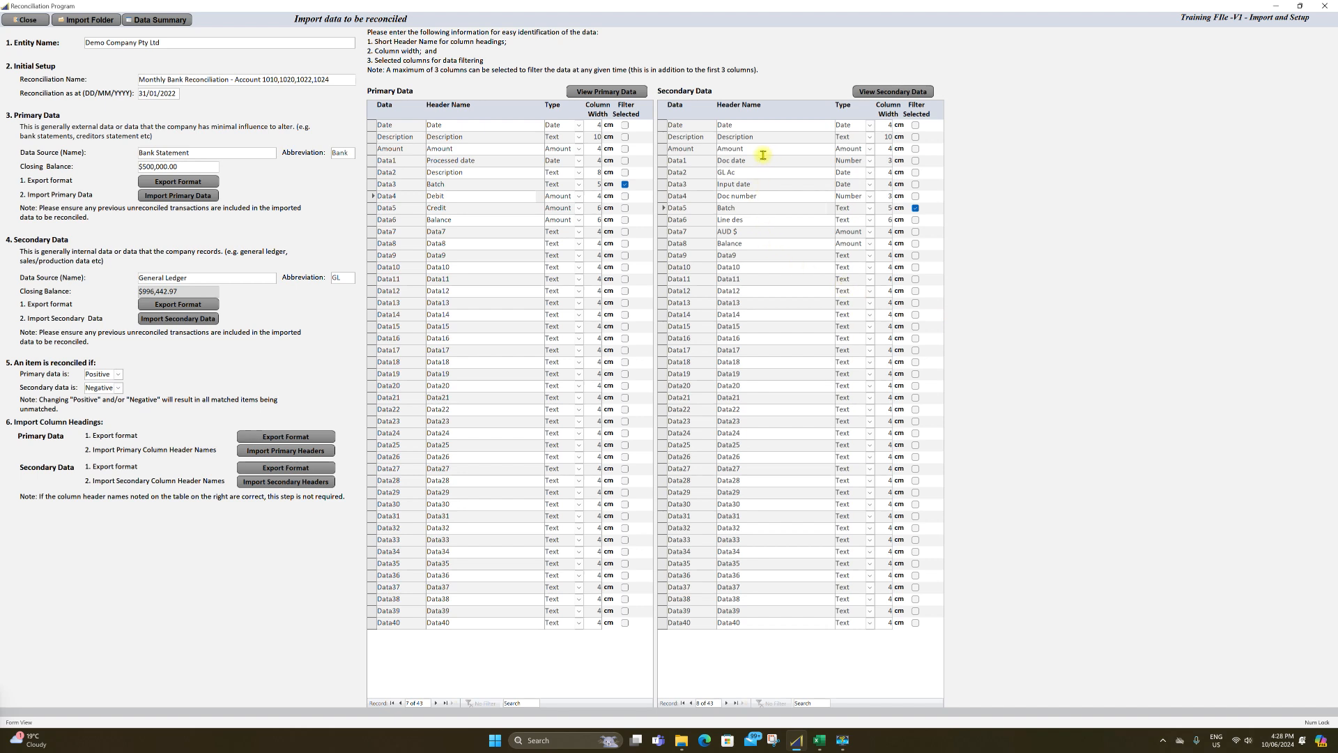
click(719, 160)
click(753, 173)
key(ctrl+v)
drag(769, 173, 708, 172)
key(Escape)
key(Up)
text(G)
click(763, 173)
click(893, 92)
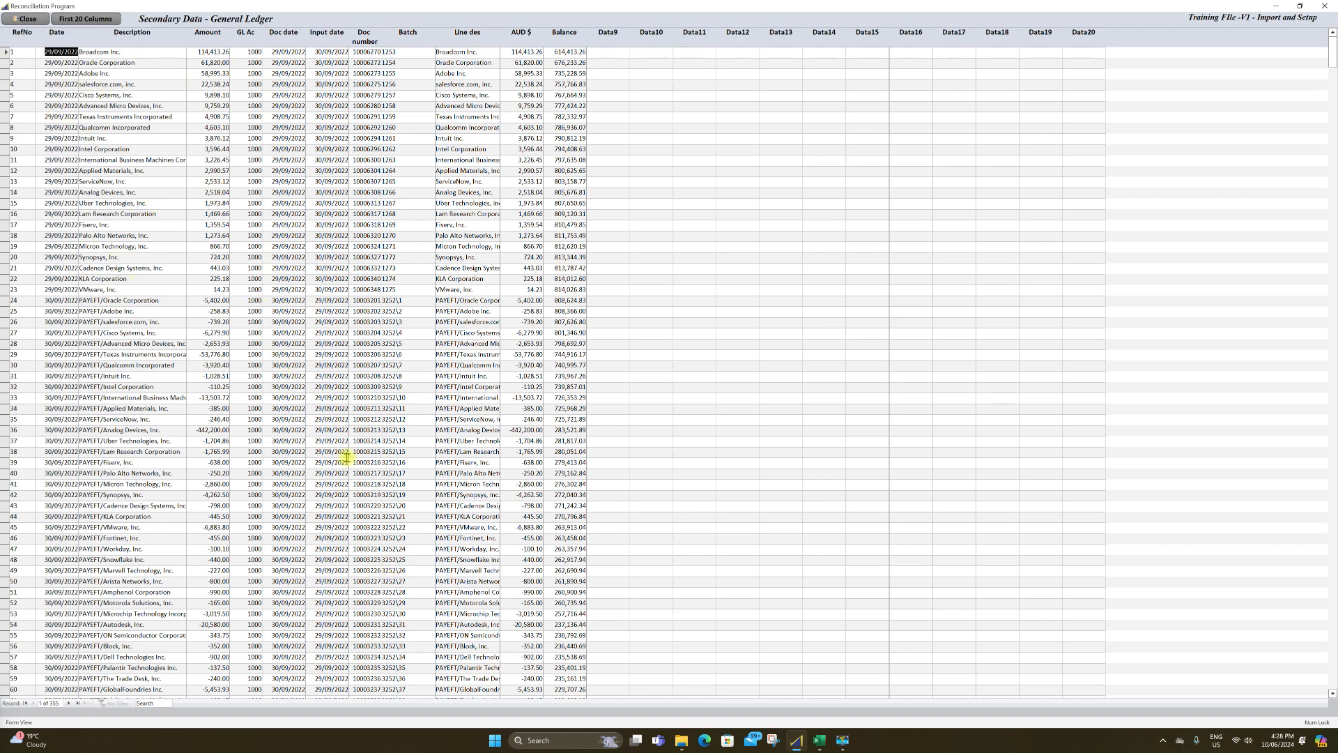
click(26, 18)
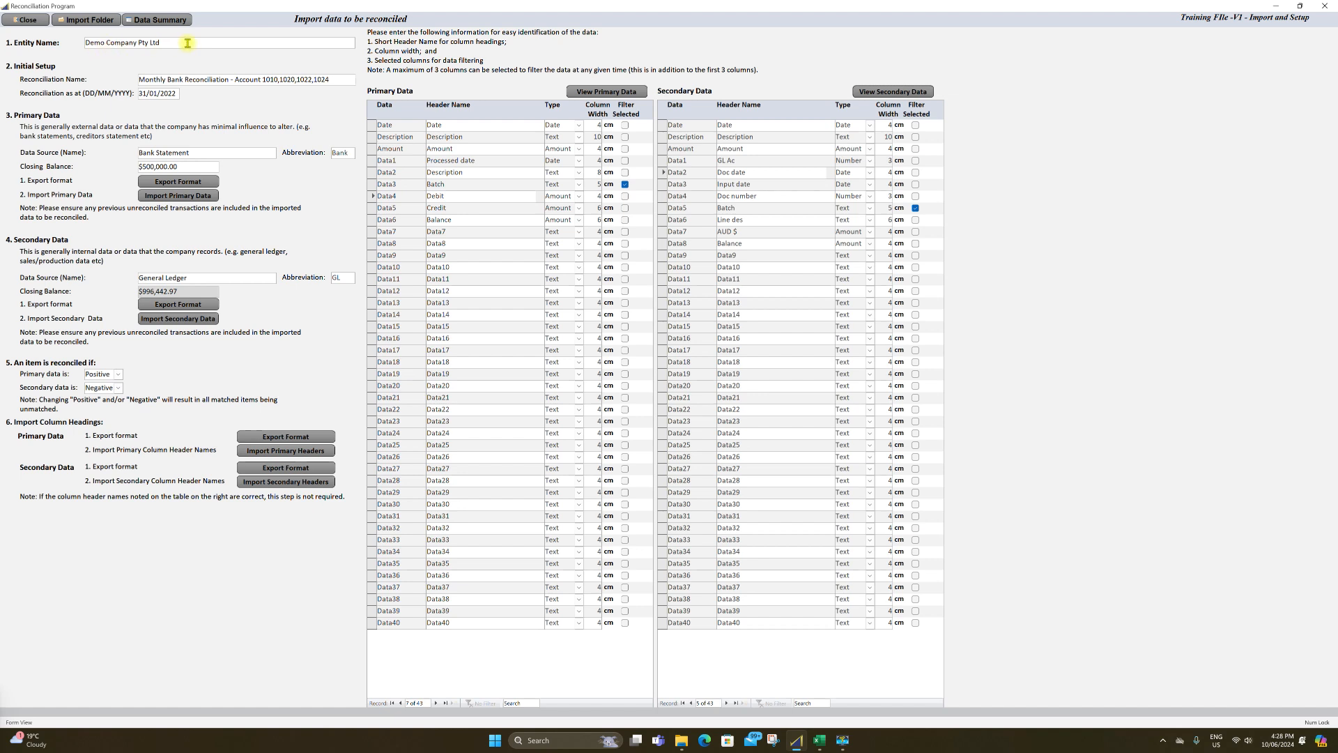
Review the entity, reconciliation name, data source, abbreviation and closing balance fields, and check the transaction totals and final variance in the data summary
click(33, 27)
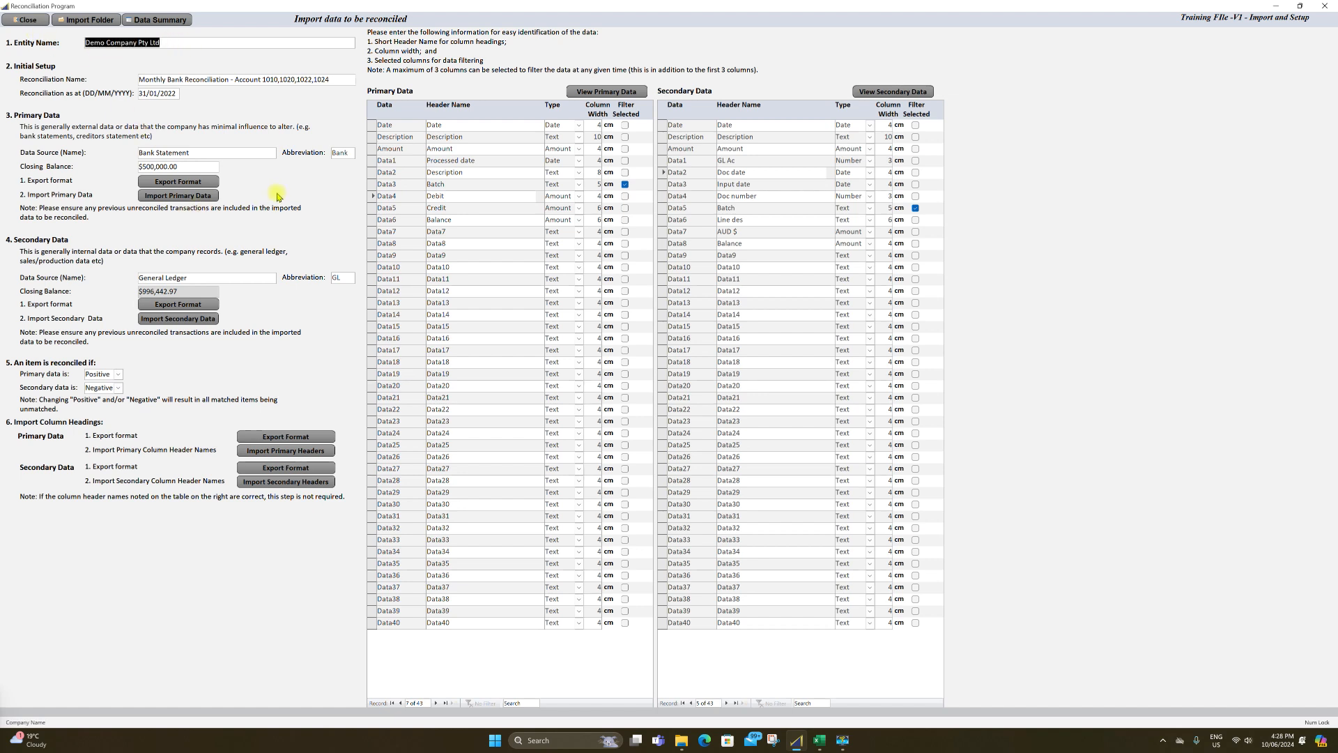
click(143, 79)
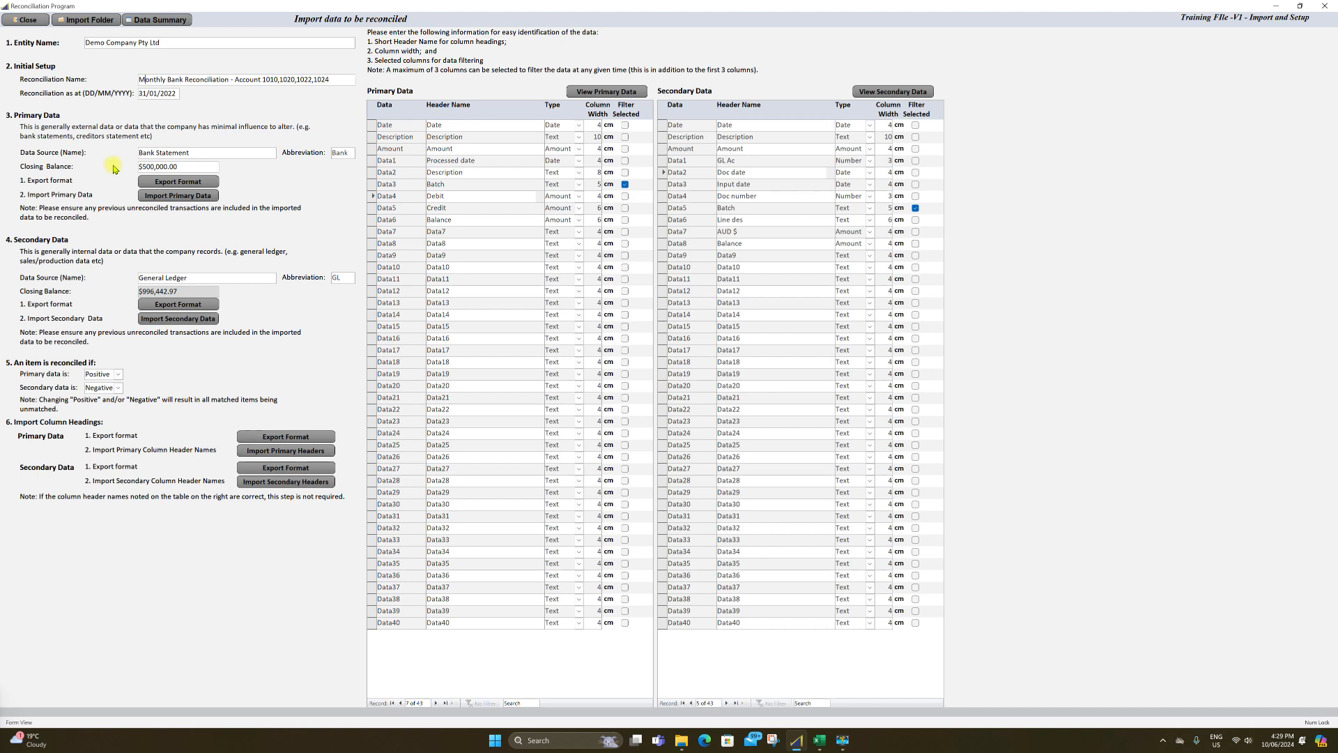
click(207, 152)
click(339, 152)
click(146, 166)
click(209, 154)
click(207, 276)
click(336, 276)
click(173, 20)
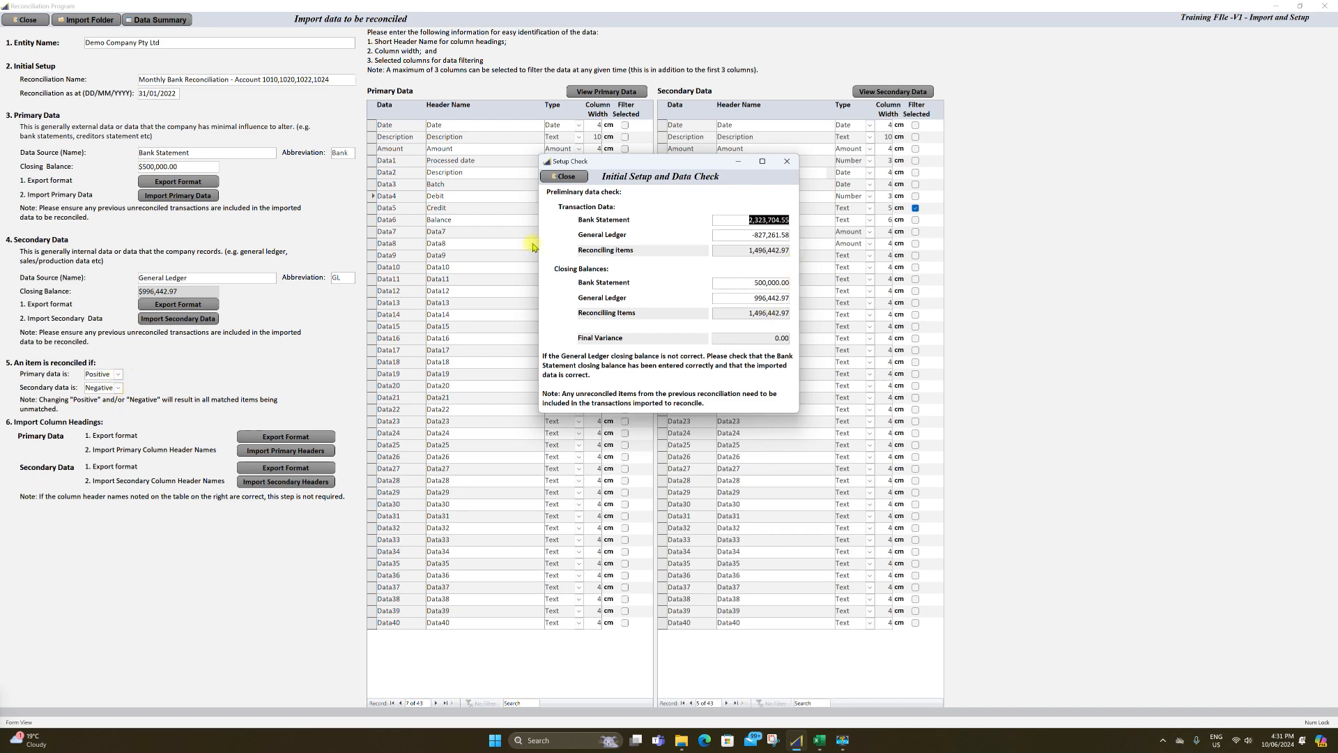
click(565, 177)
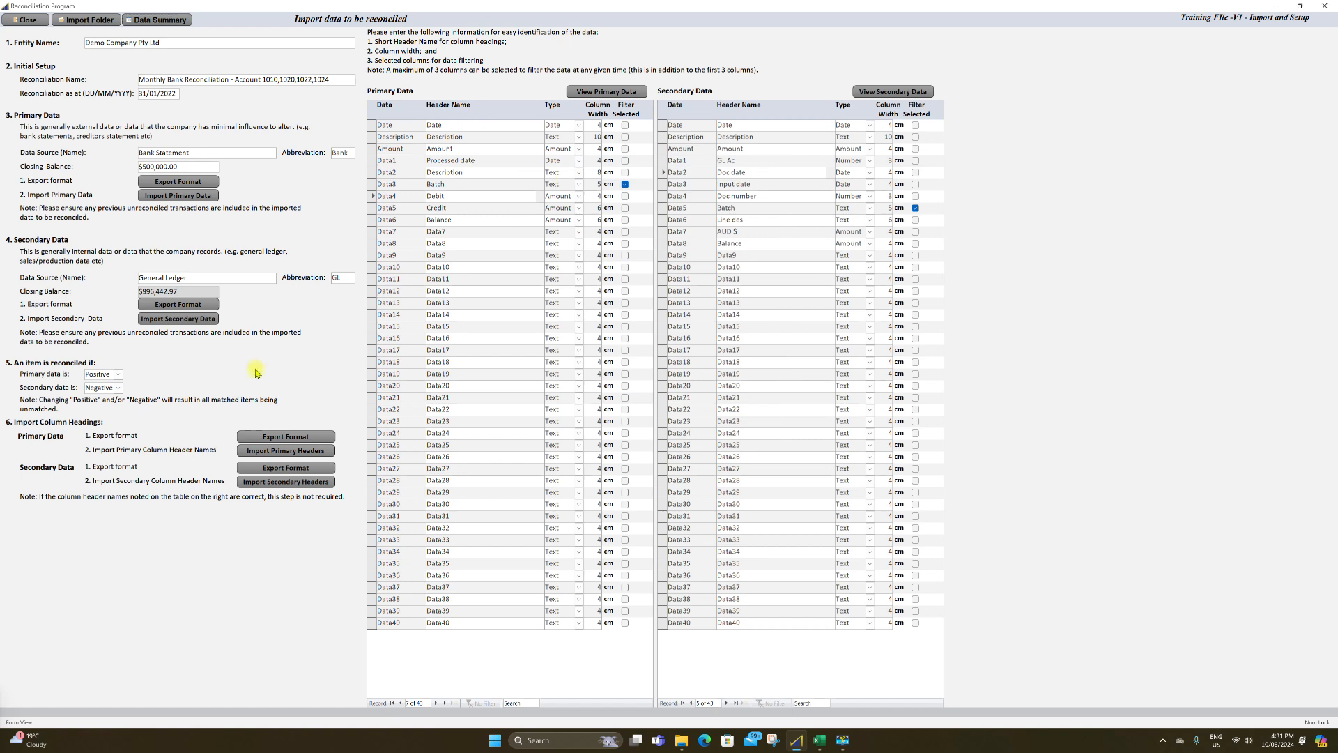
Set the secondary data reconciliation sign to Positive, check its effect in the data summary, and set it back to Negative
click(118, 387)
click(99, 399)
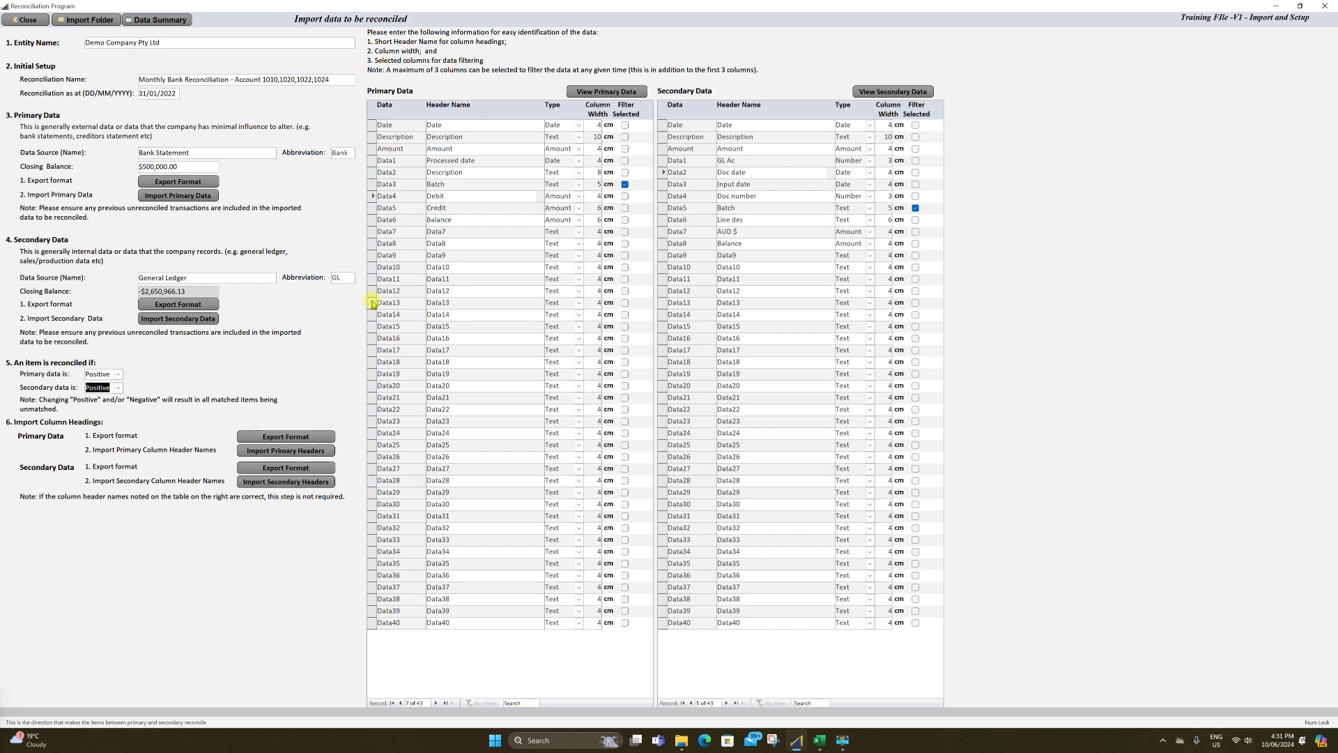
click(157, 20)
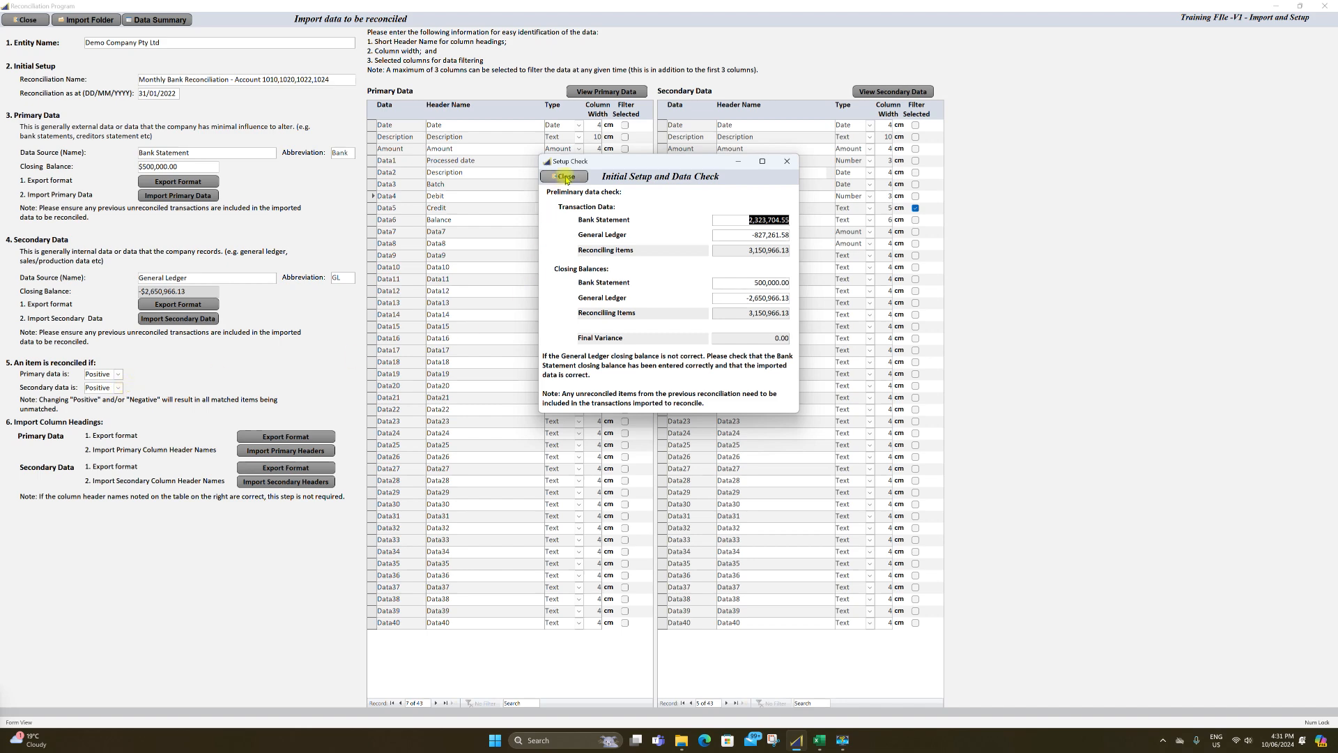
click(565, 176)
click(119, 388)
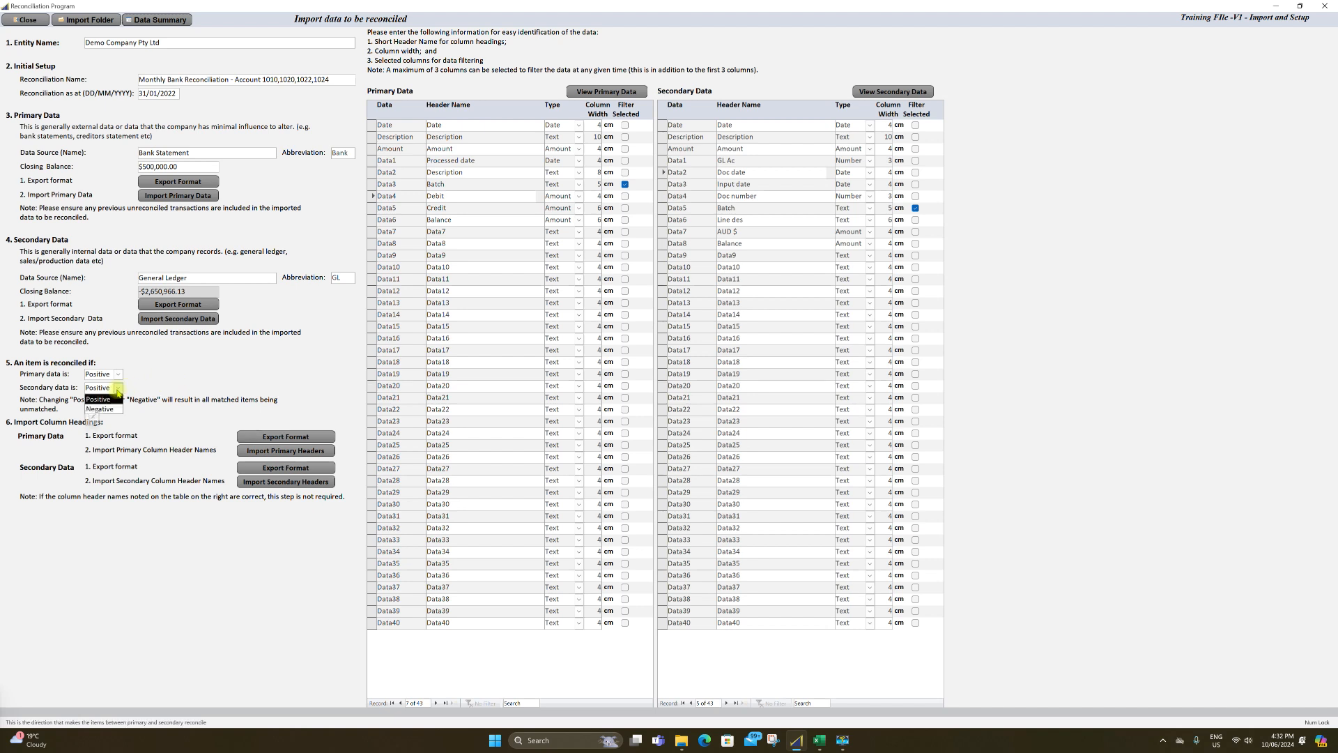
click(101, 411)
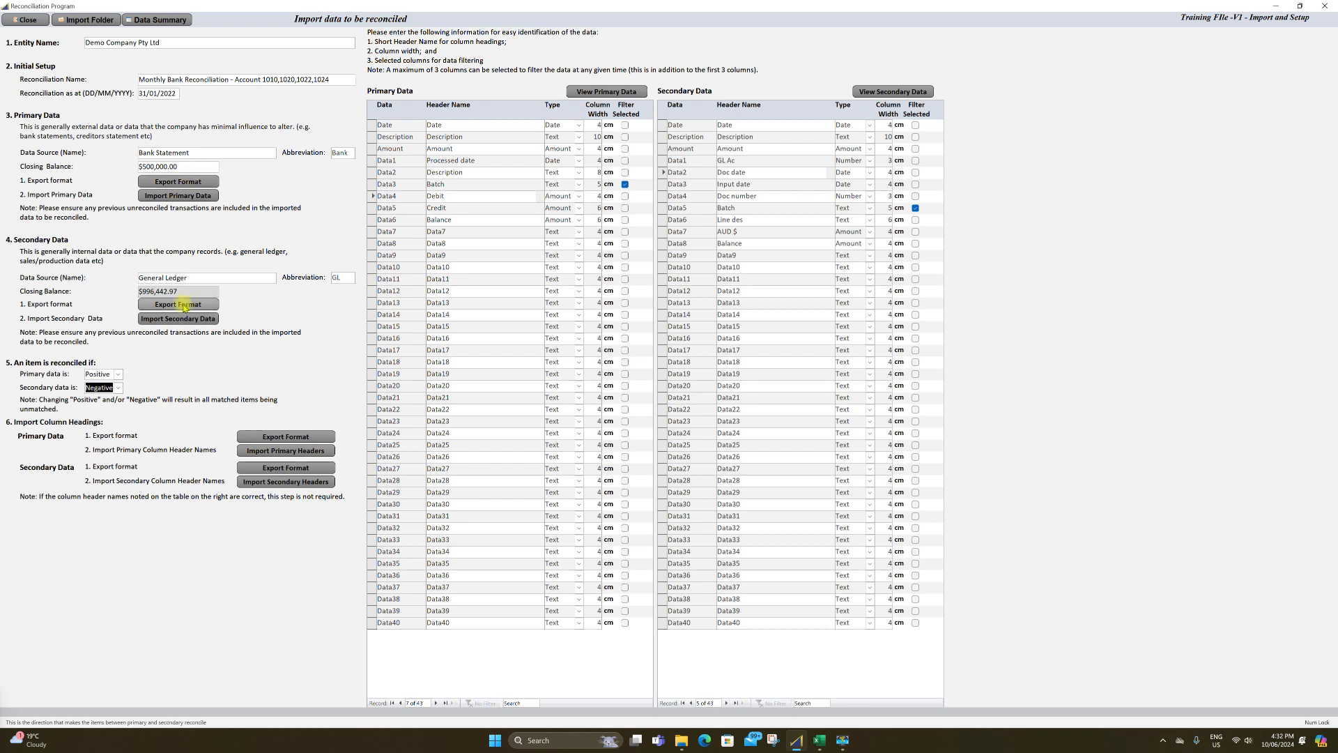
Open the import folder, accepting the security notice, and look through the Initial Data Folder, Import and Reconciliation Data folders
click(81, 21)
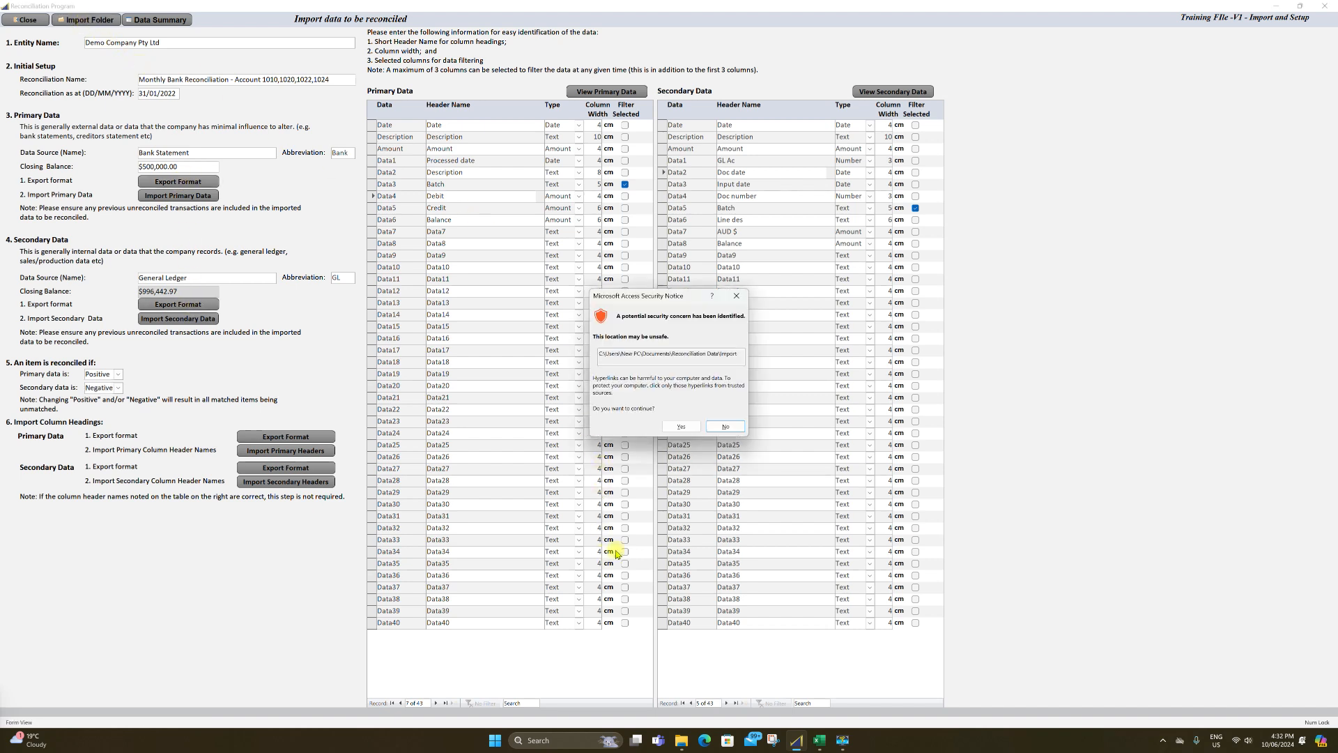
click(684, 426)
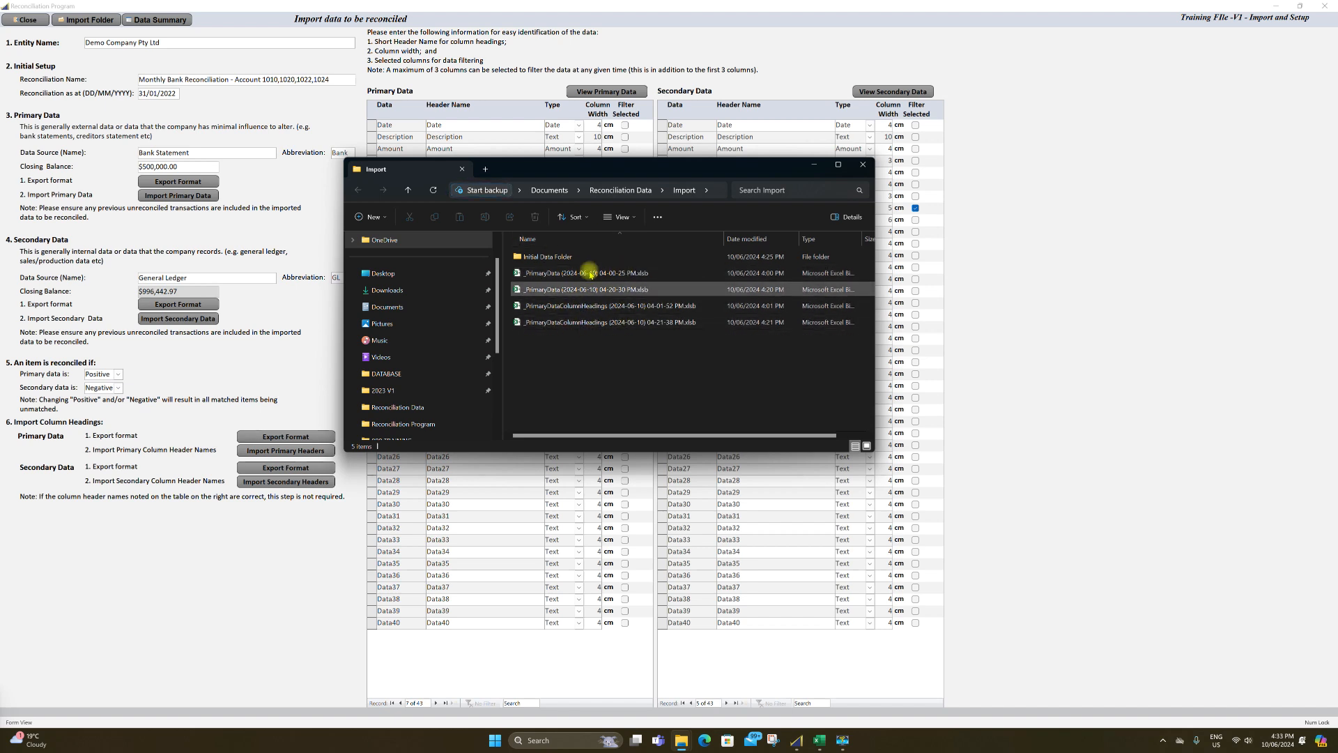
double_click(553, 258)
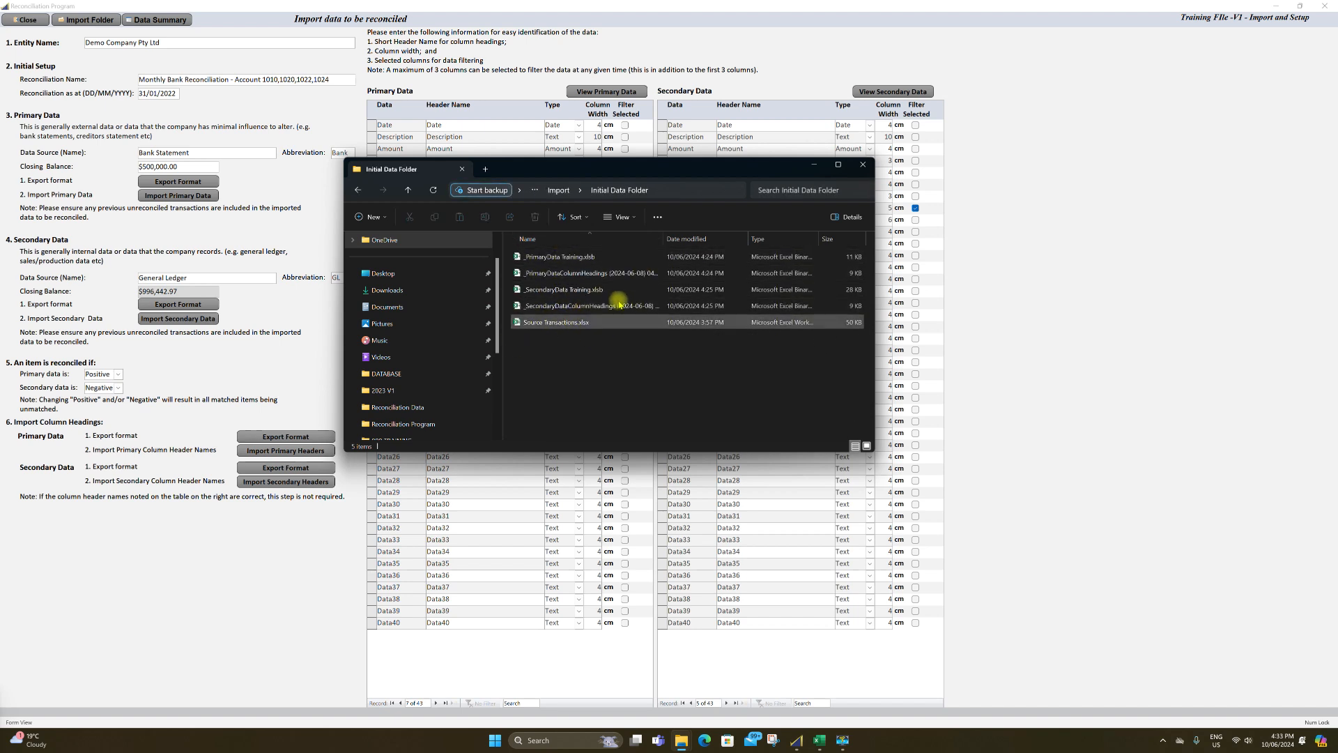
click(558, 190)
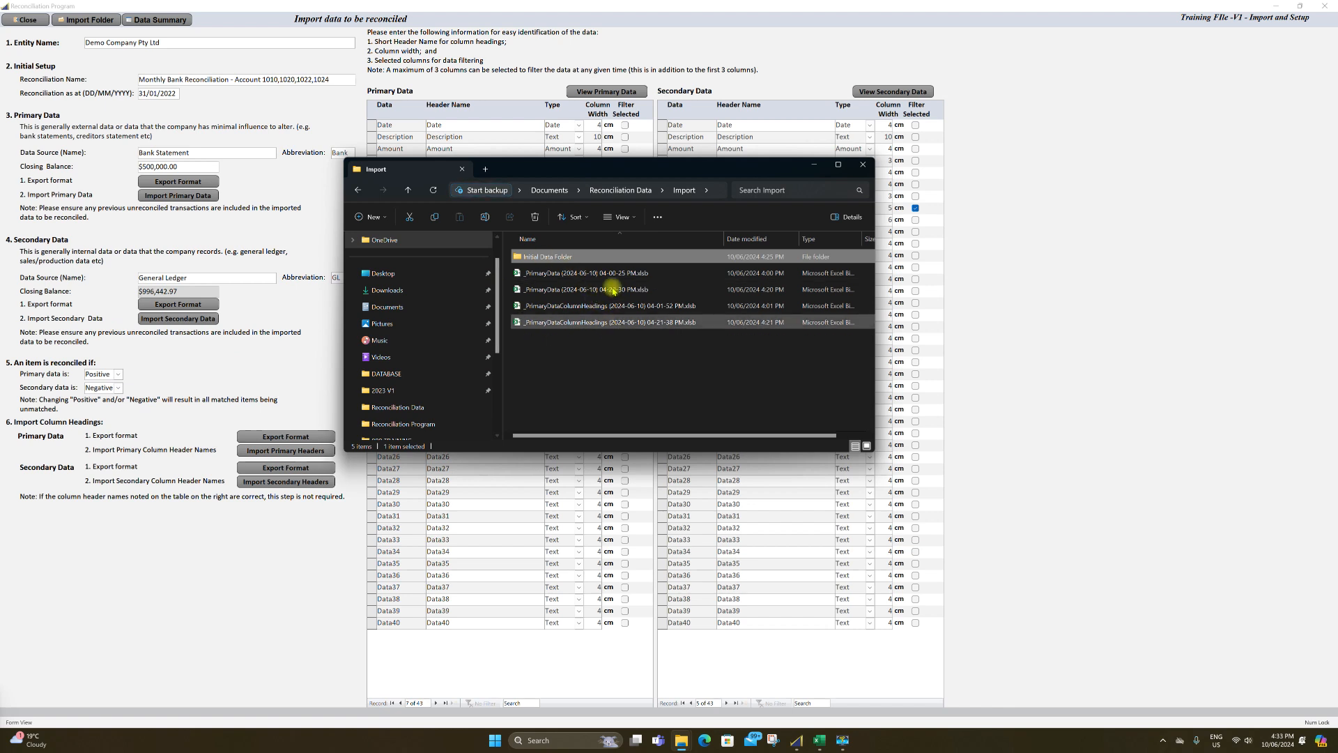
click(617, 190)
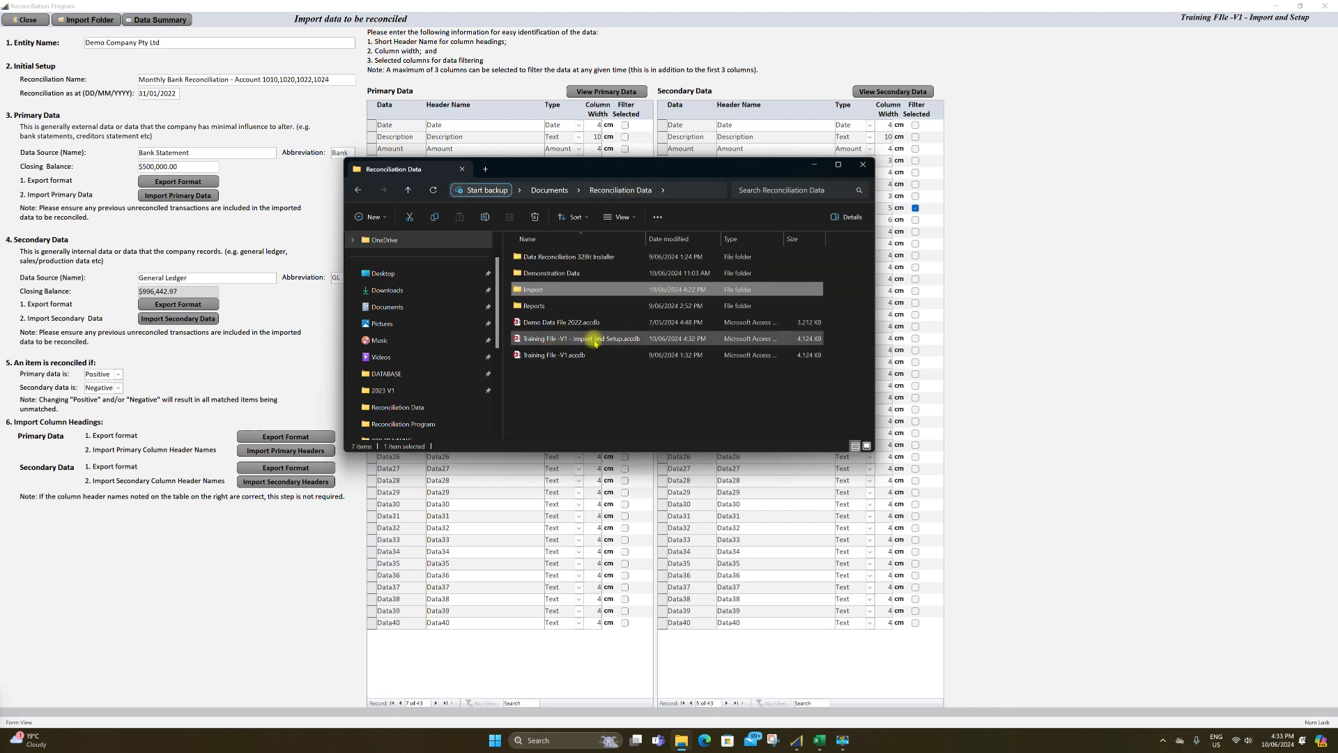